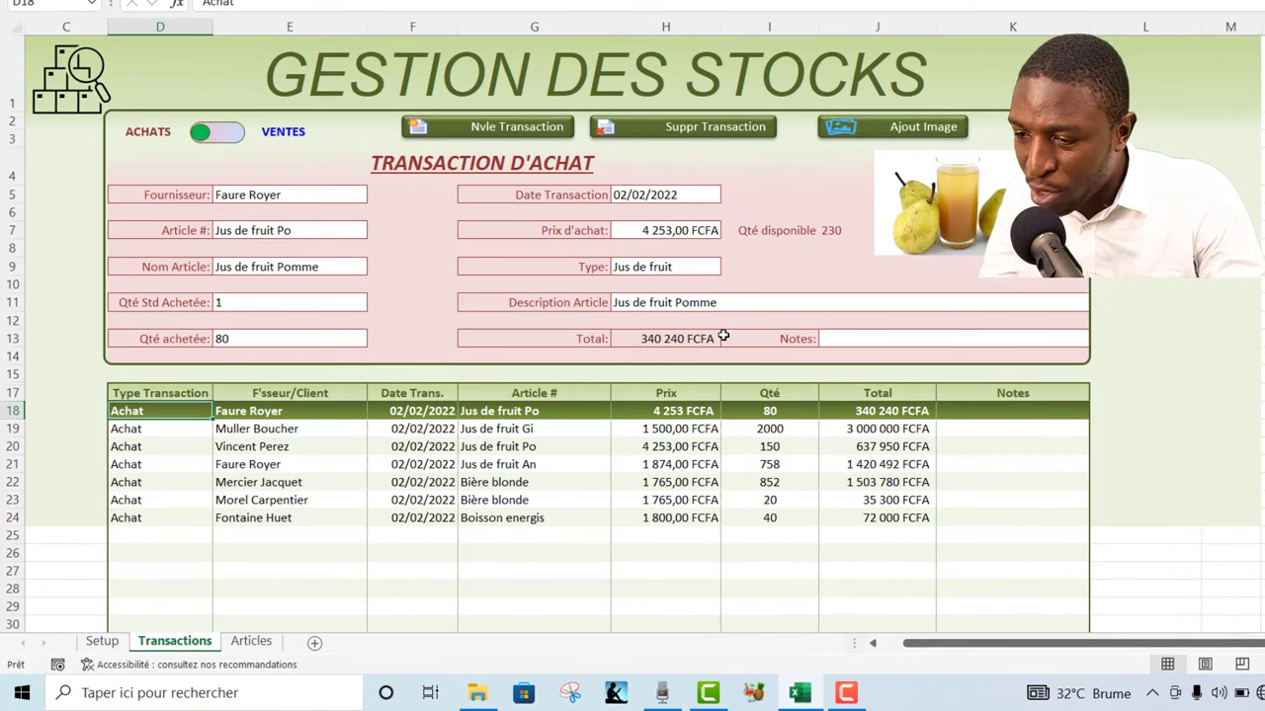
Review the Transactions table and the Setup Clients list, which ends at Martial
click(549, 74)
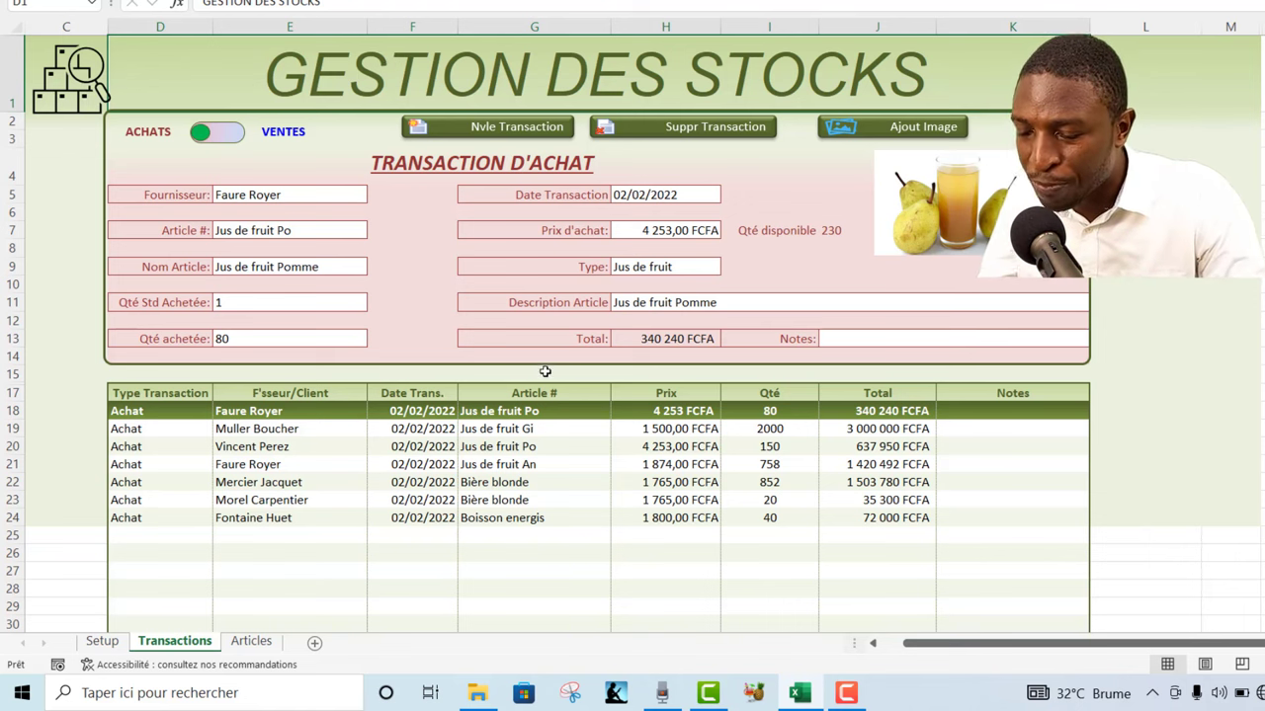
click(512, 555)
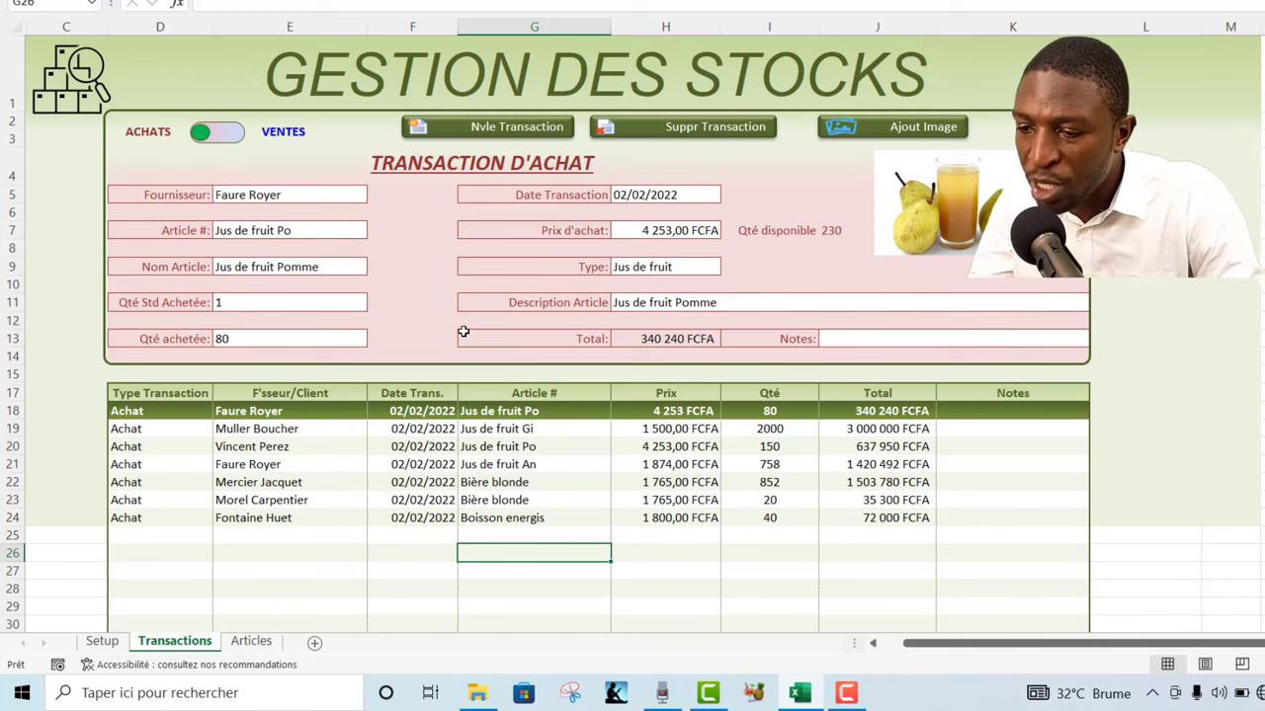
click(102, 641)
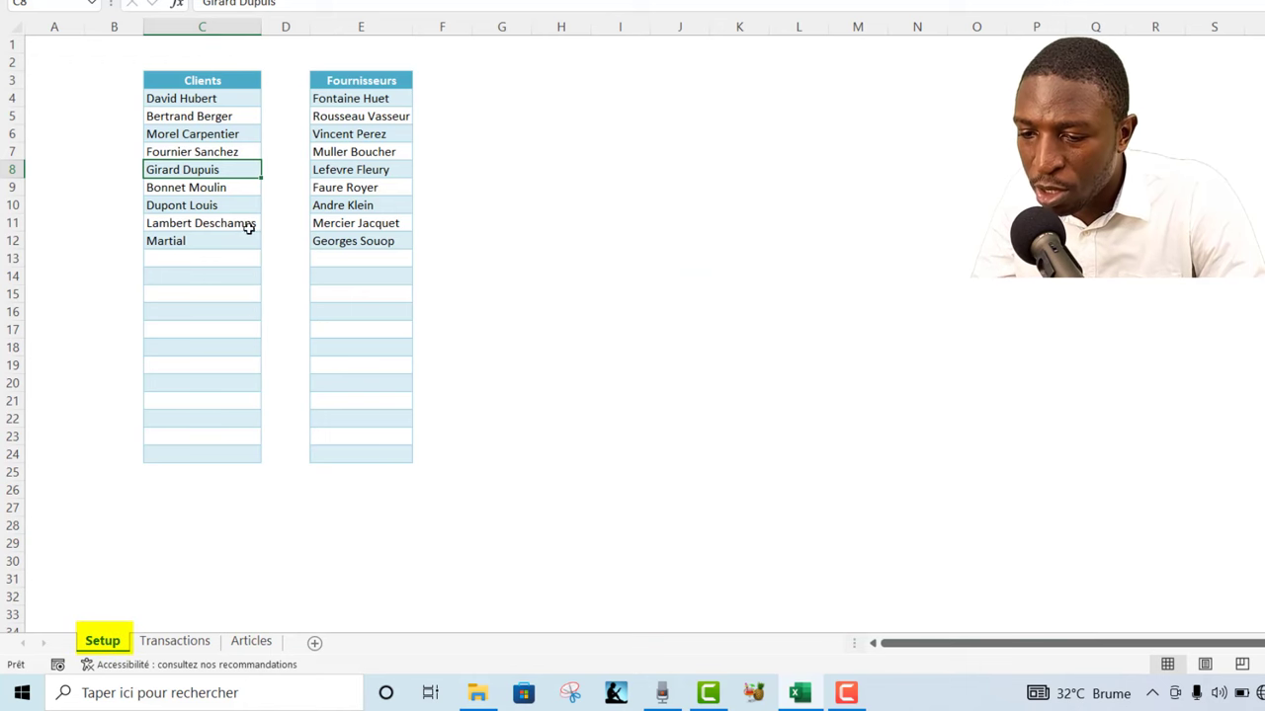
click(217, 240)
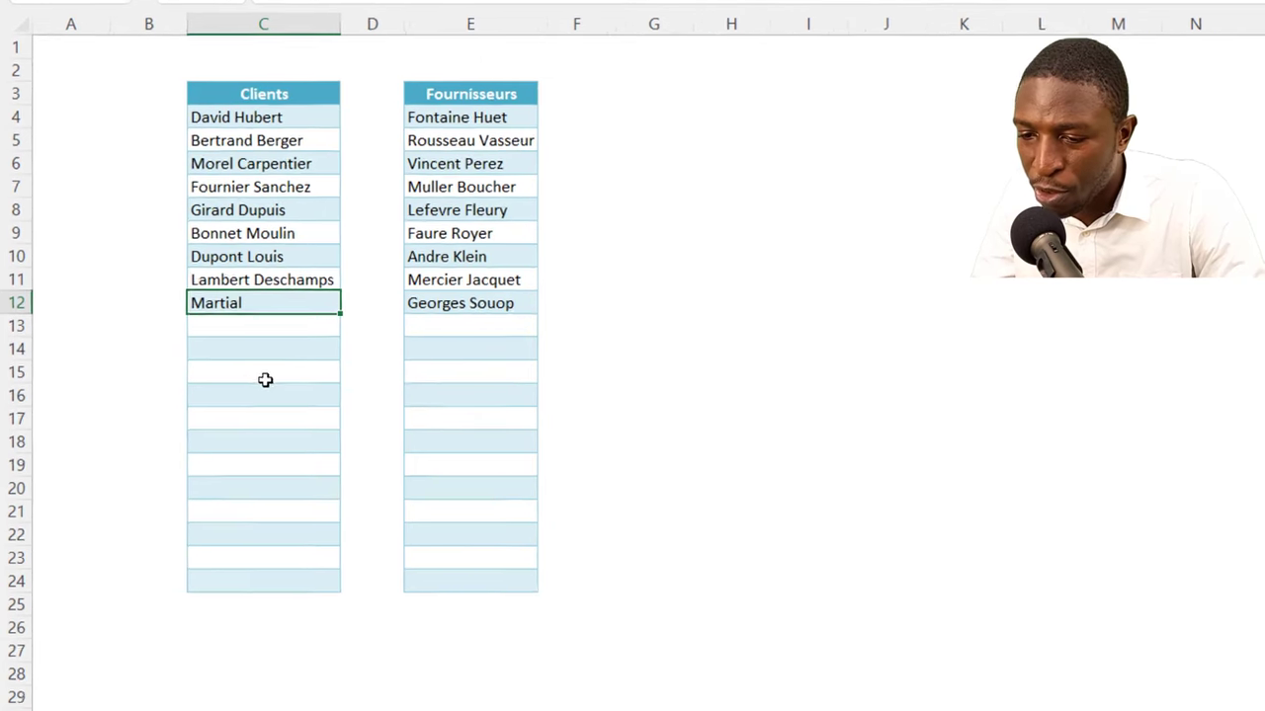
click(239, 238)
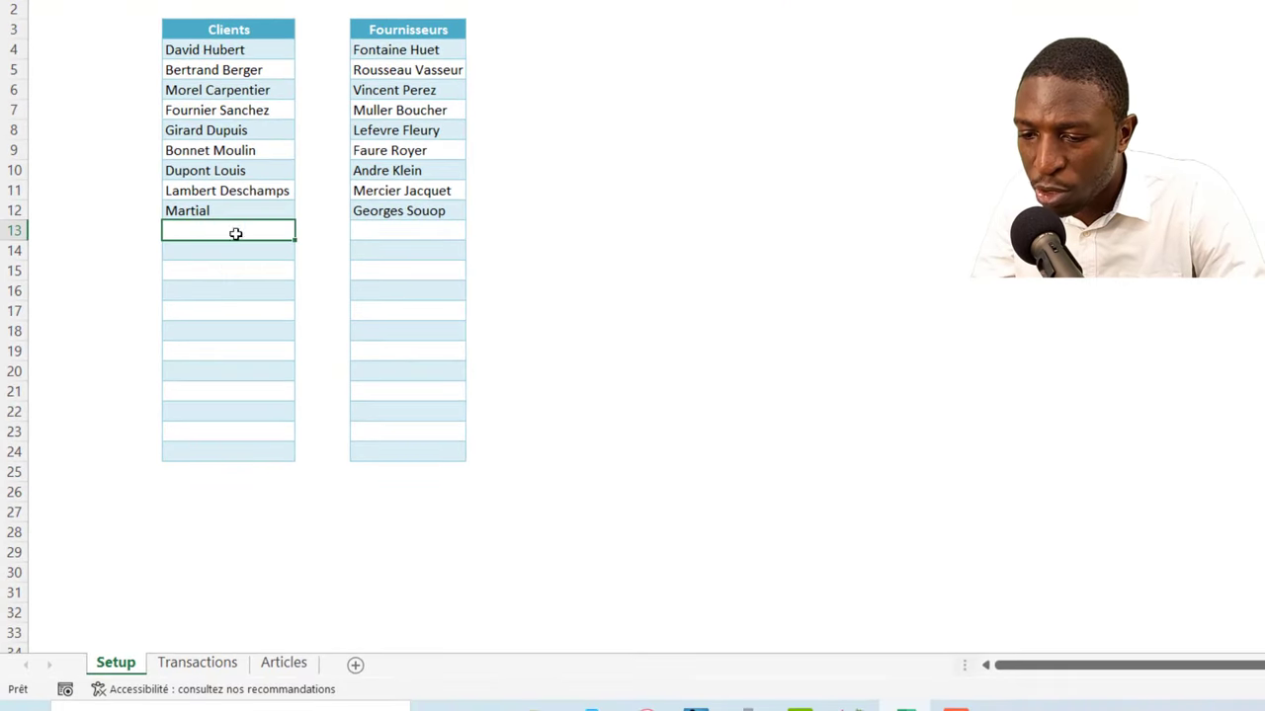
click(184, 663)
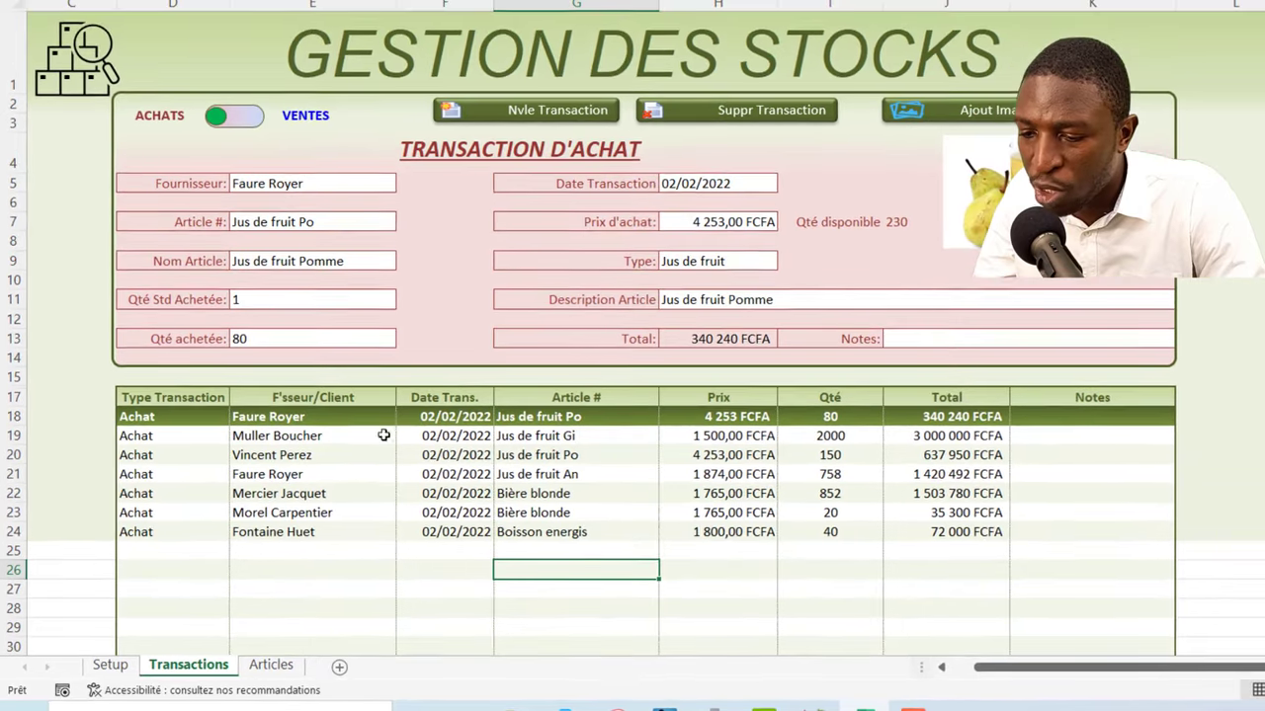
click(344, 552)
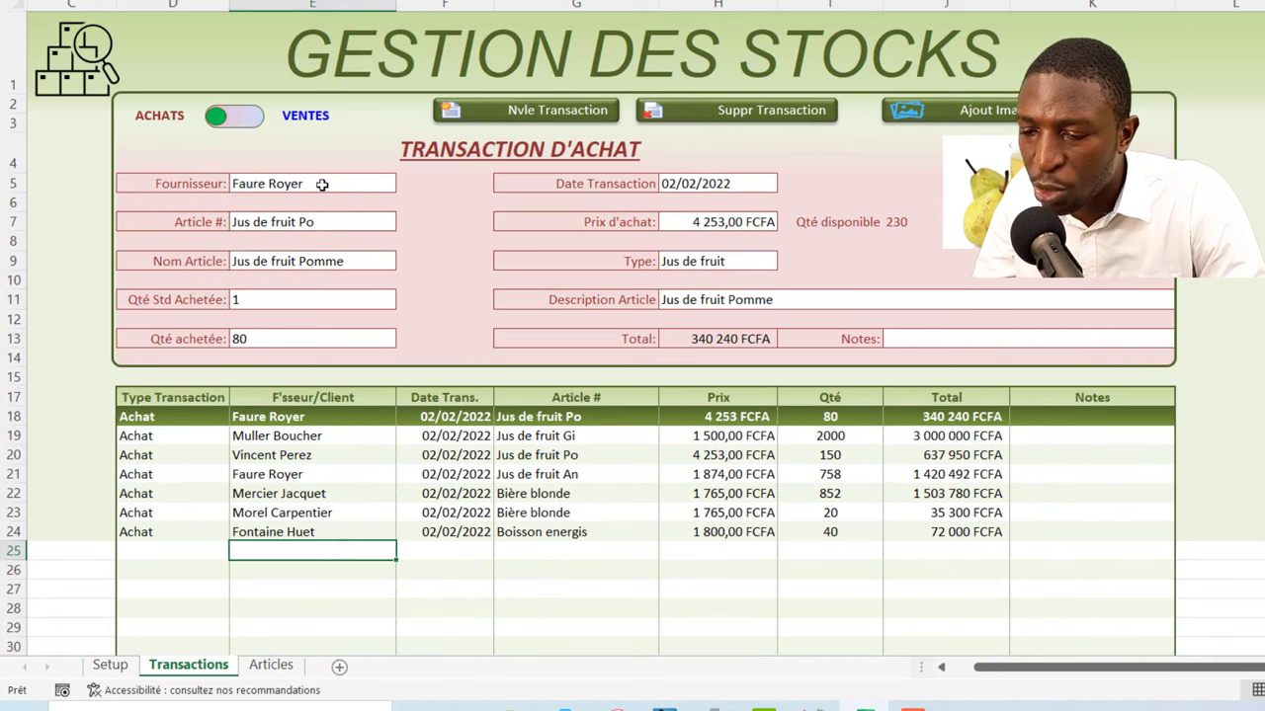
Check the Fournisseur list, keep Faure Royer, and toggle the form between purchase and sale
click(319, 184)
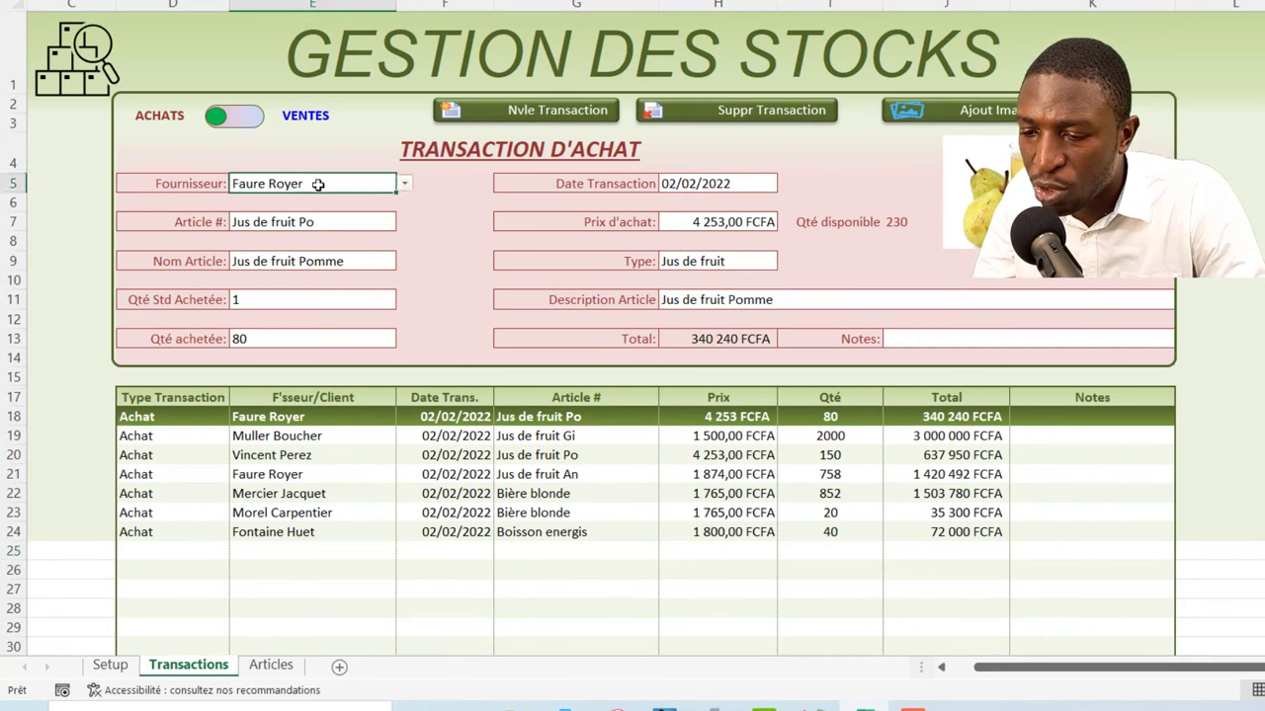
click(405, 187)
click(369, 184)
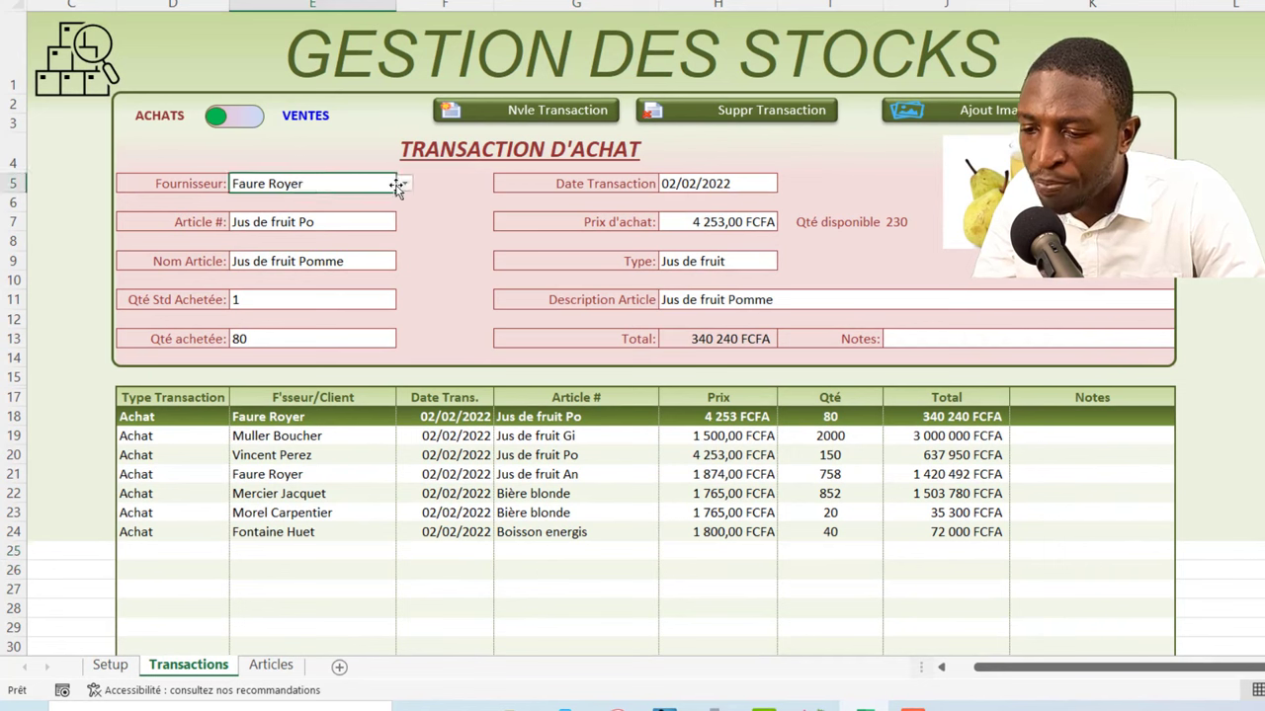
click(404, 184)
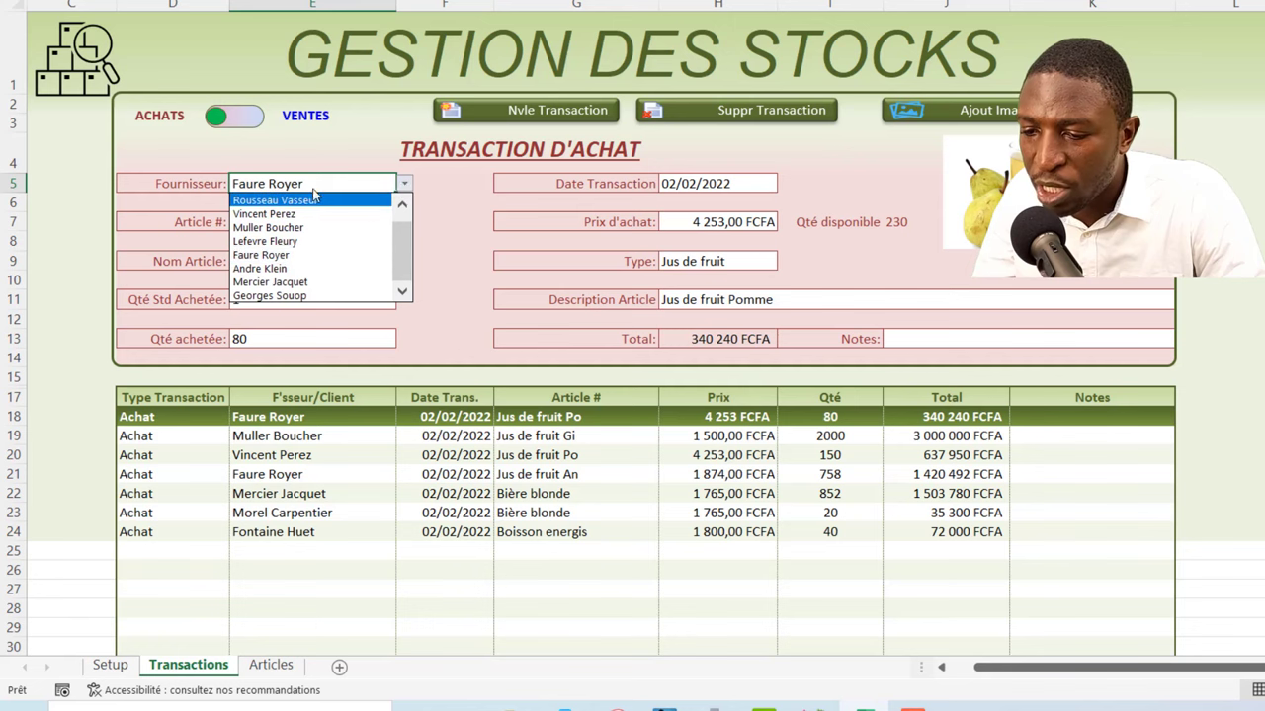
click(312, 182)
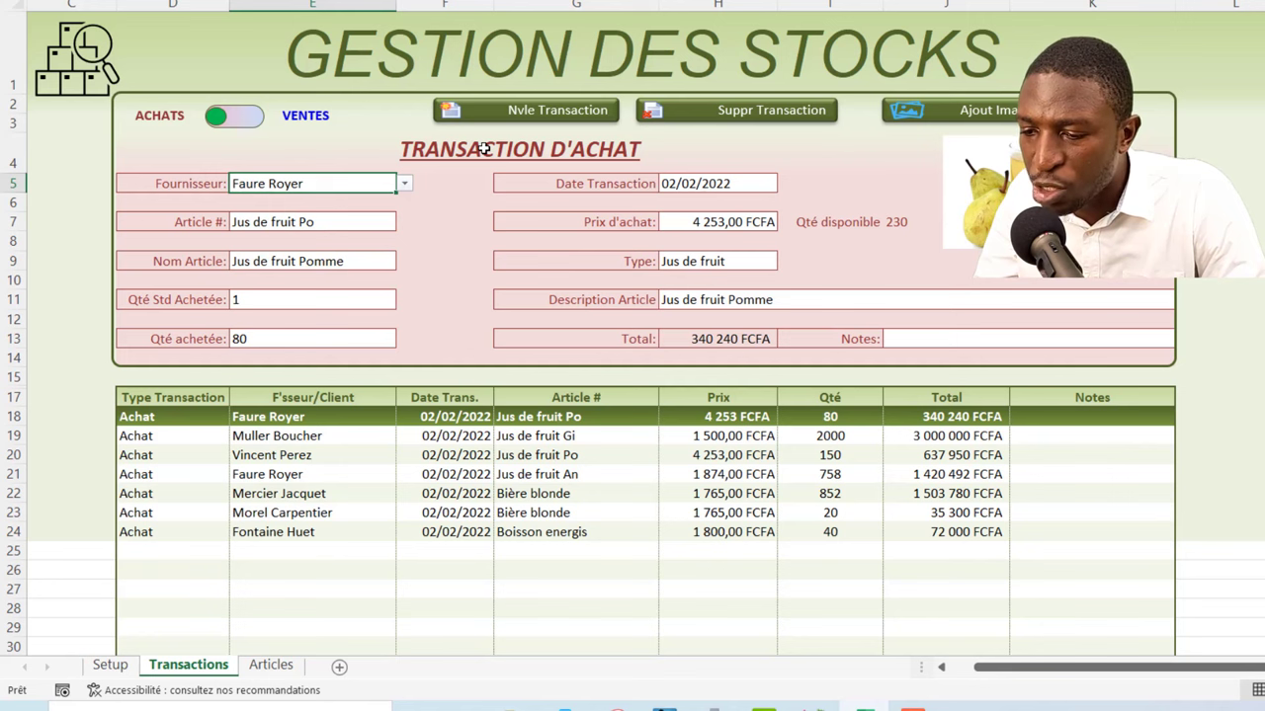
click(250, 120)
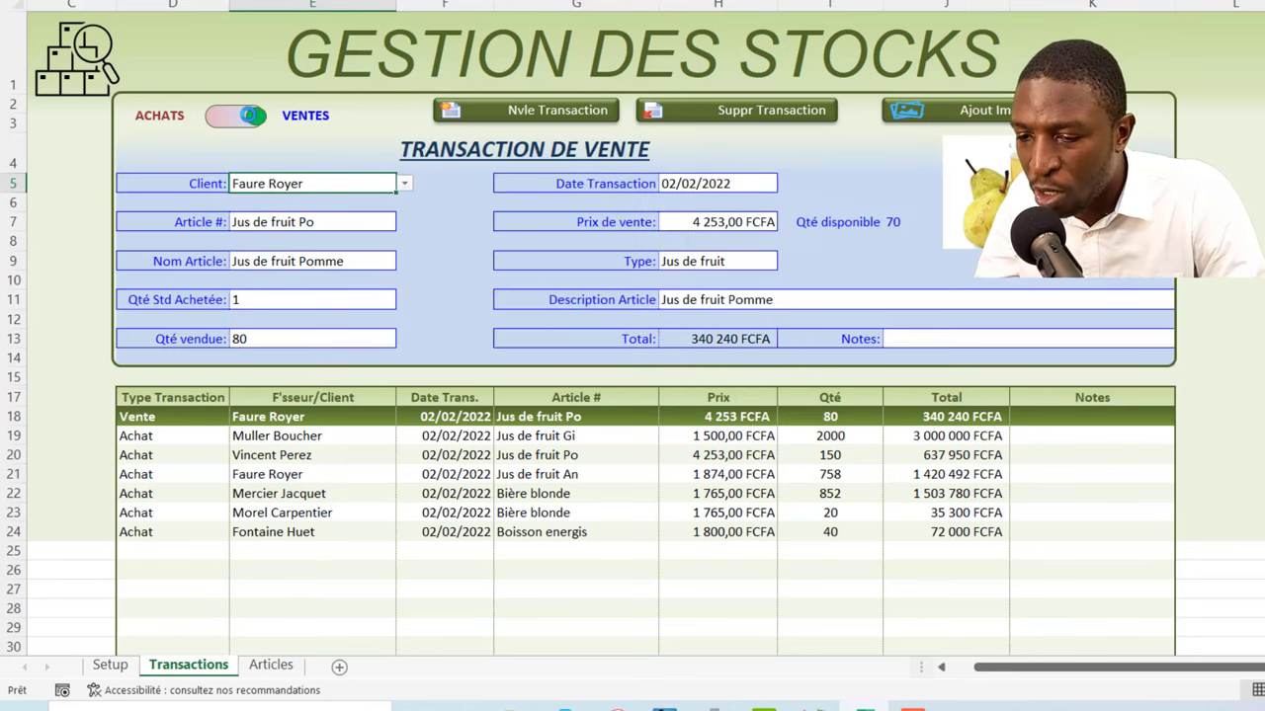
click(218, 119)
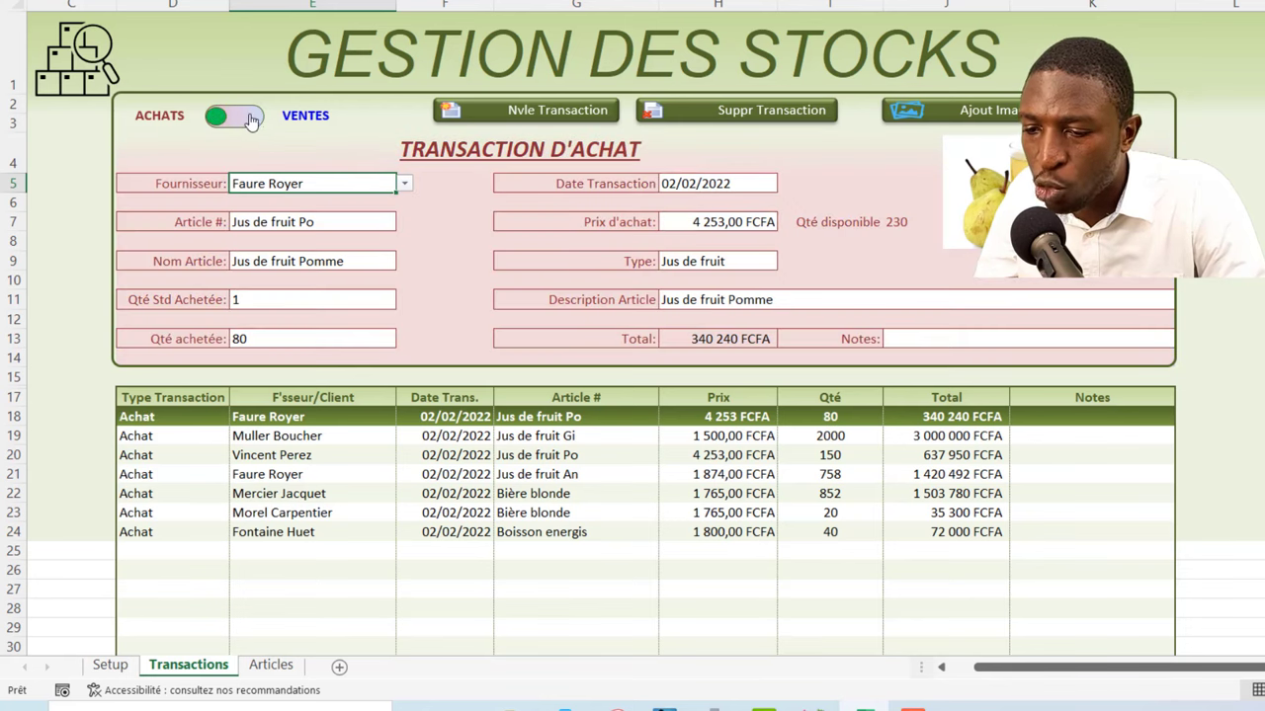
click(217, 118)
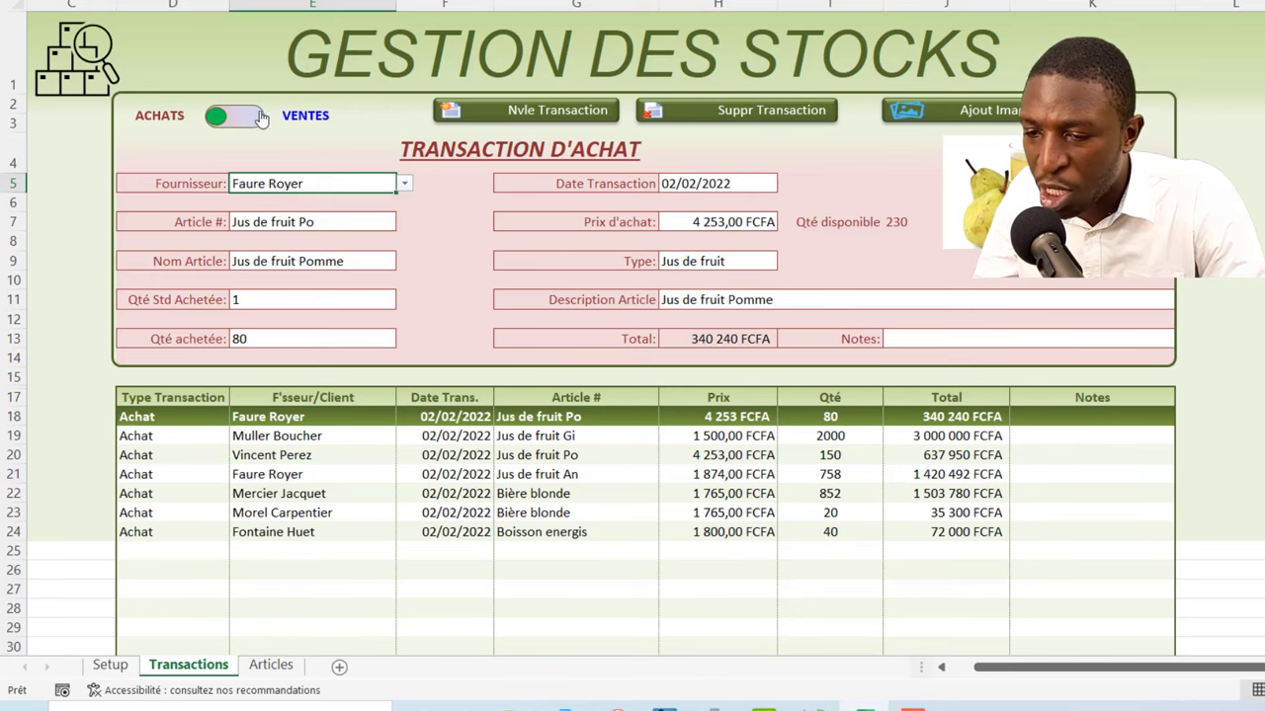
Add Patrick as a new client at the end of the Setup Clients list
click(111, 664)
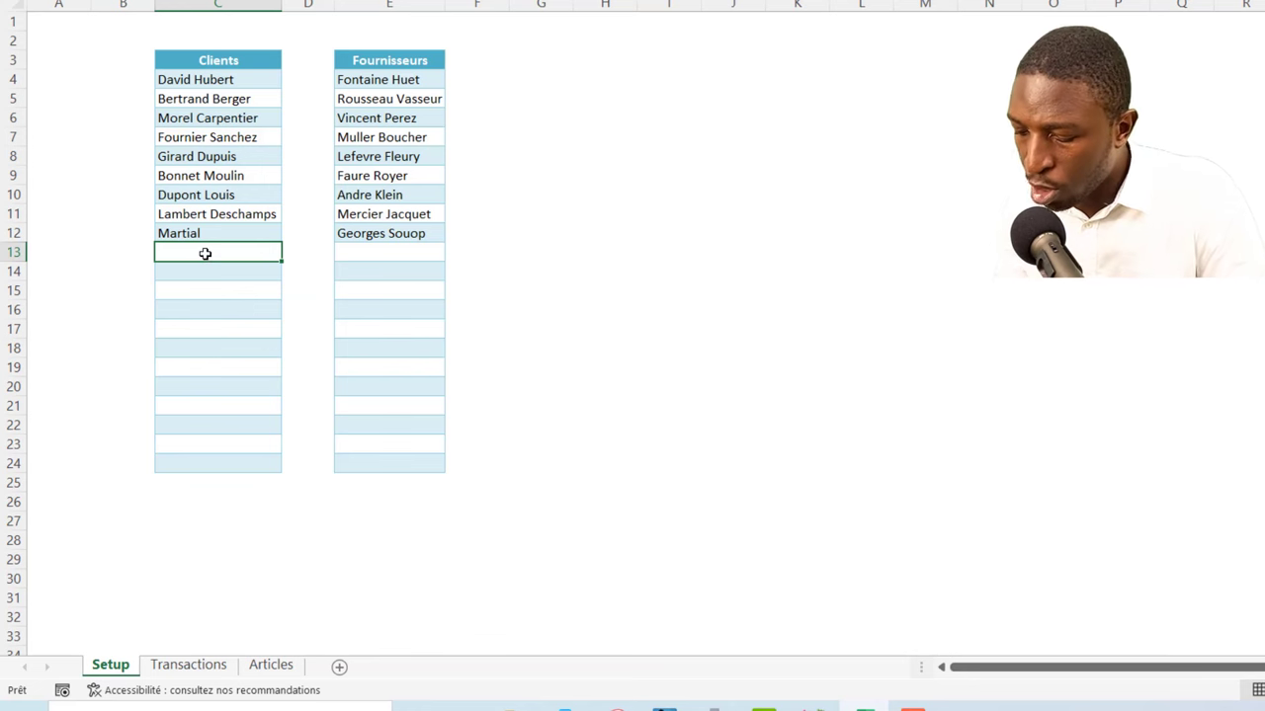
text(Patrick)
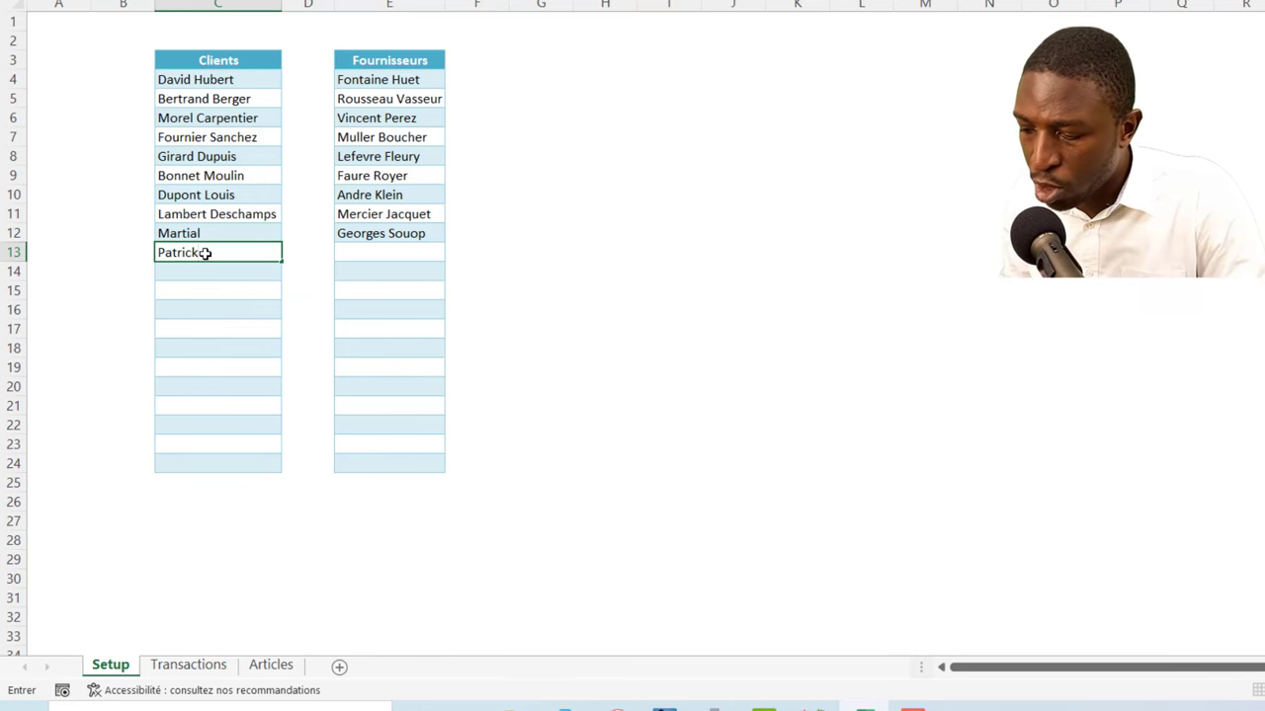
key(Return)
click(205, 253)
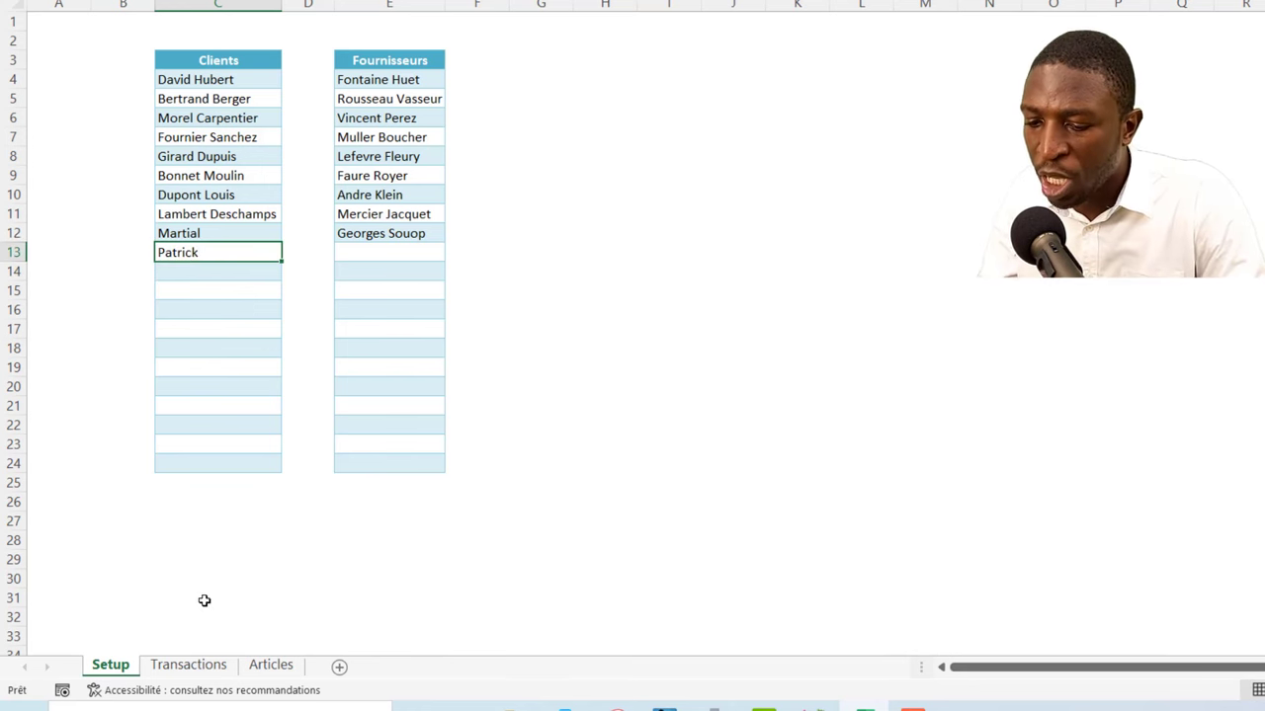
Choose Patrick as client on the sale form, then revert the form to purchase
click(189, 665)
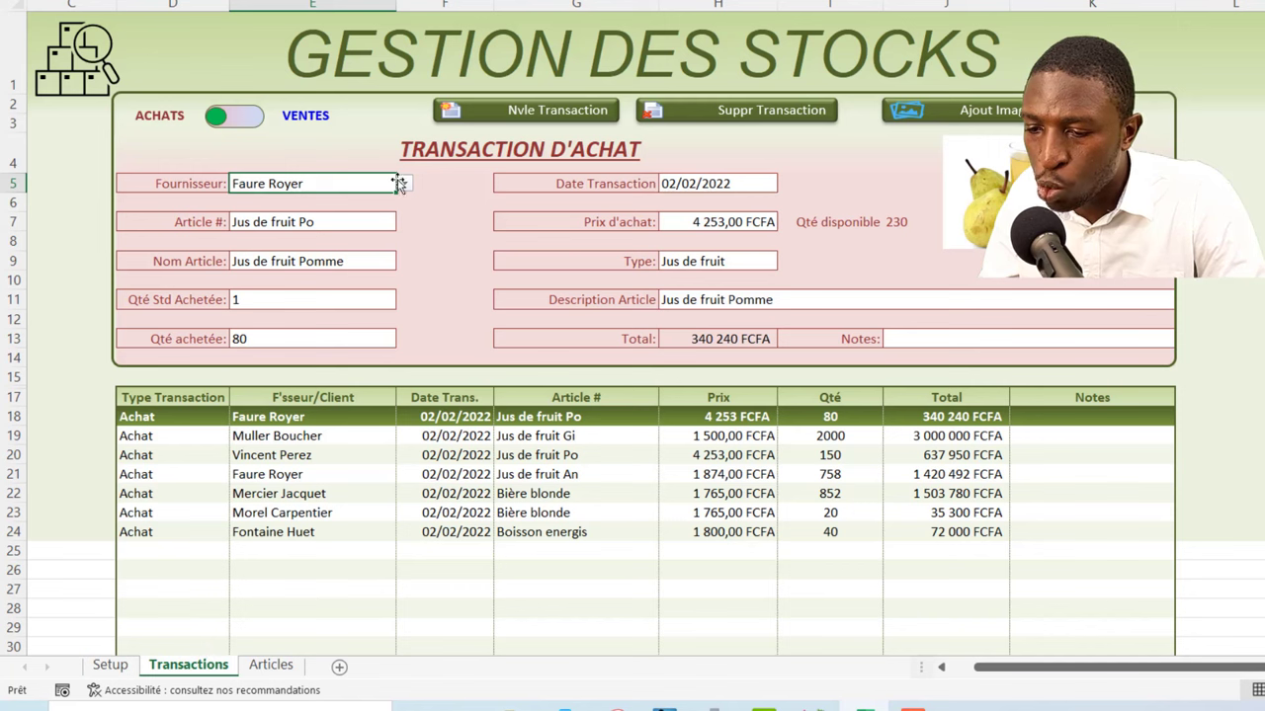
click(249, 126)
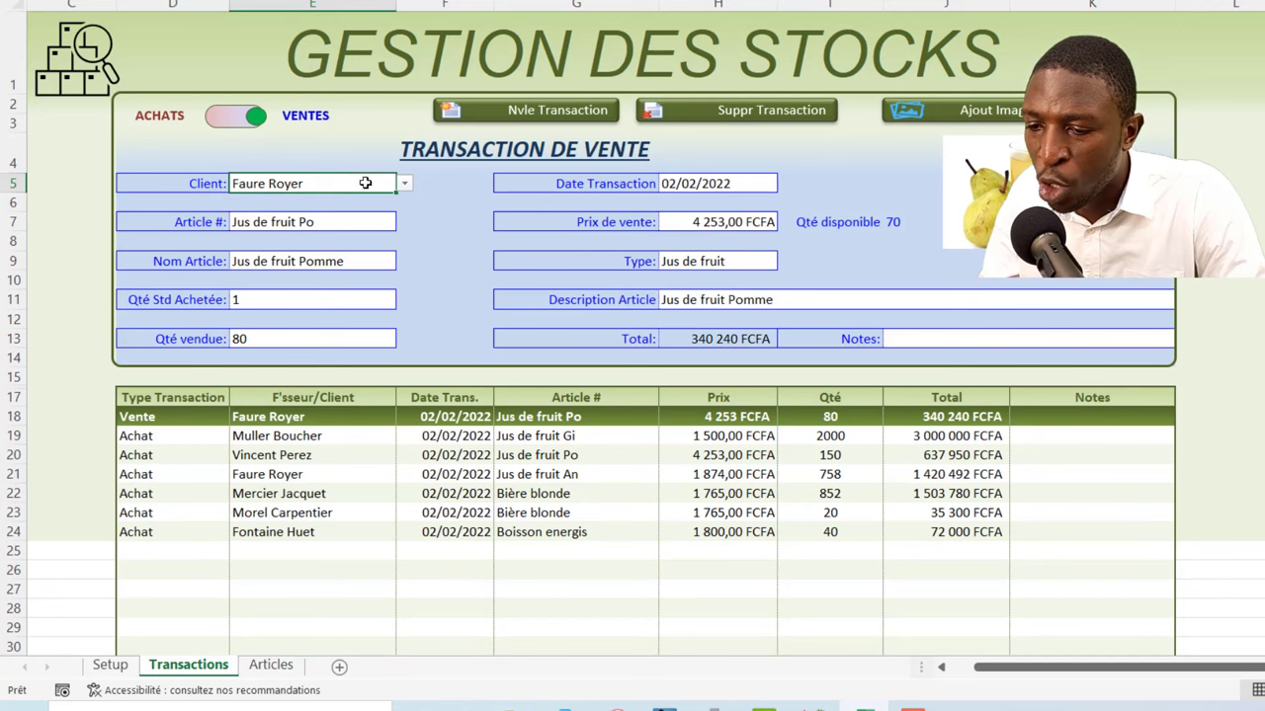
click(403, 185)
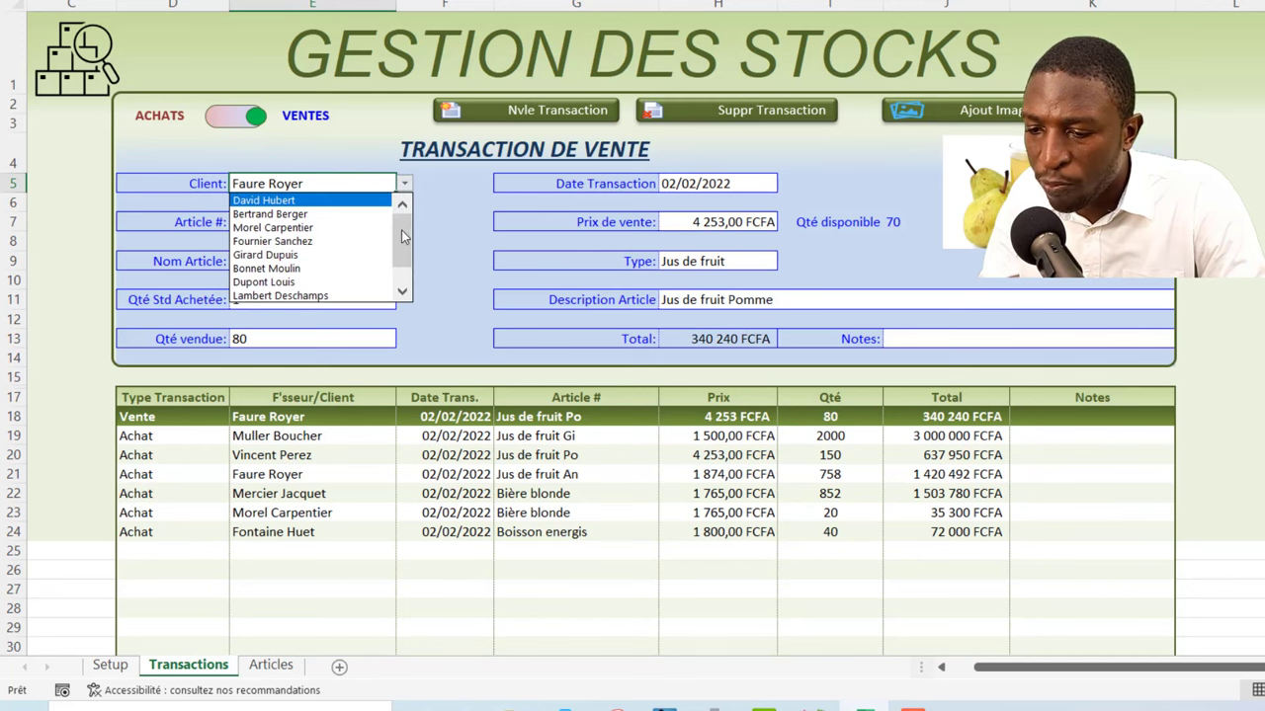
drag(403, 235, 403, 253)
click(297, 295)
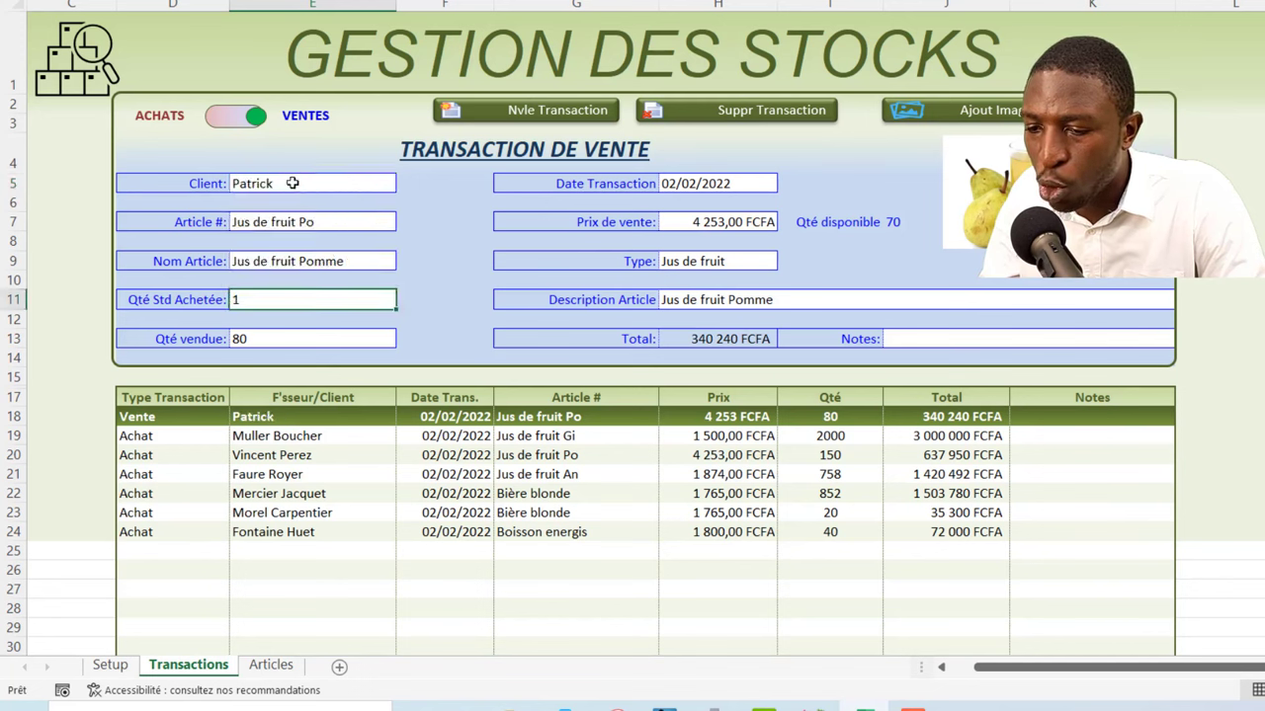
click(219, 119)
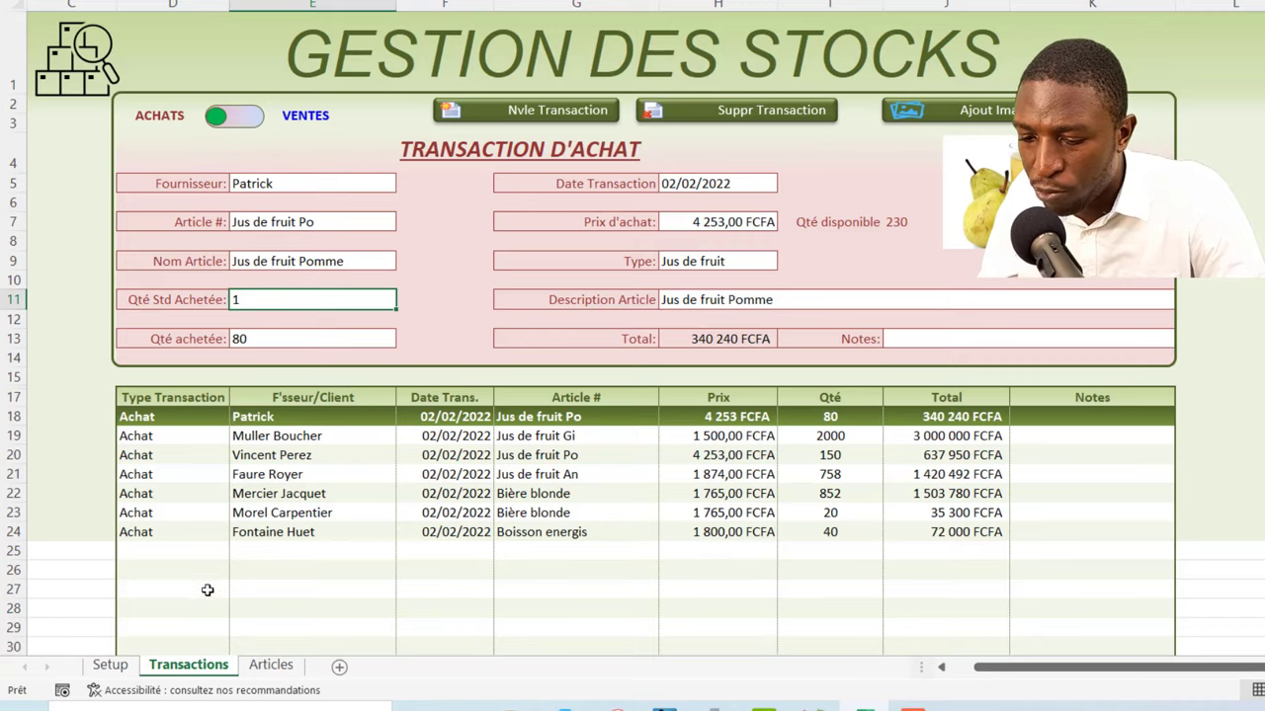
click(114, 666)
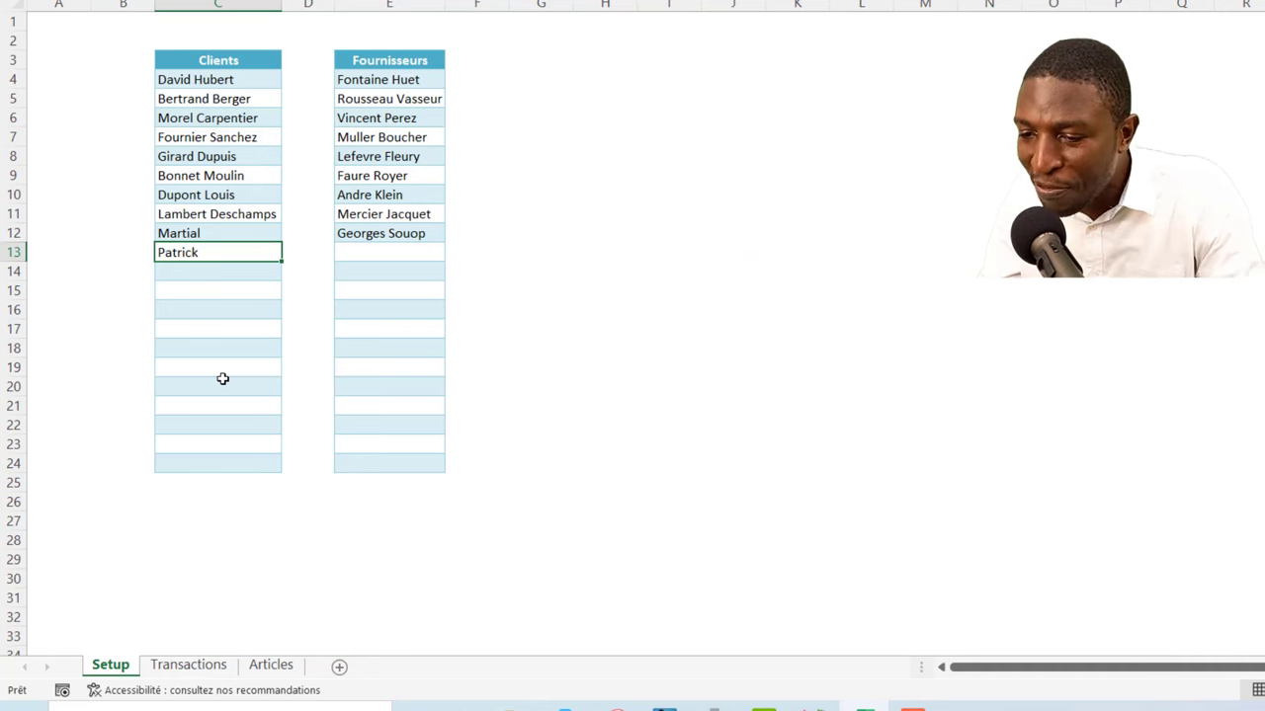
Display the ARTICLES sheet showing 16 products, e.g. Jus de fruit Pomme at 4 253,00 FCFA with 230 available
click(271, 665)
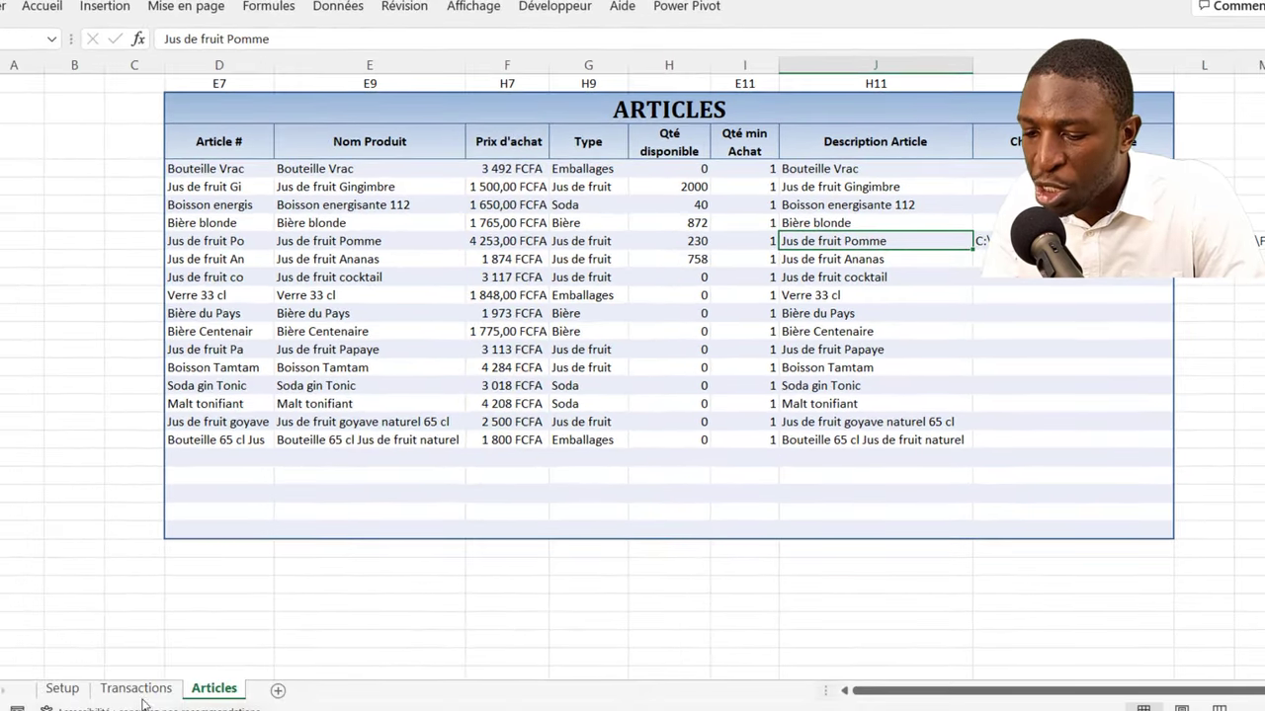
click(138, 688)
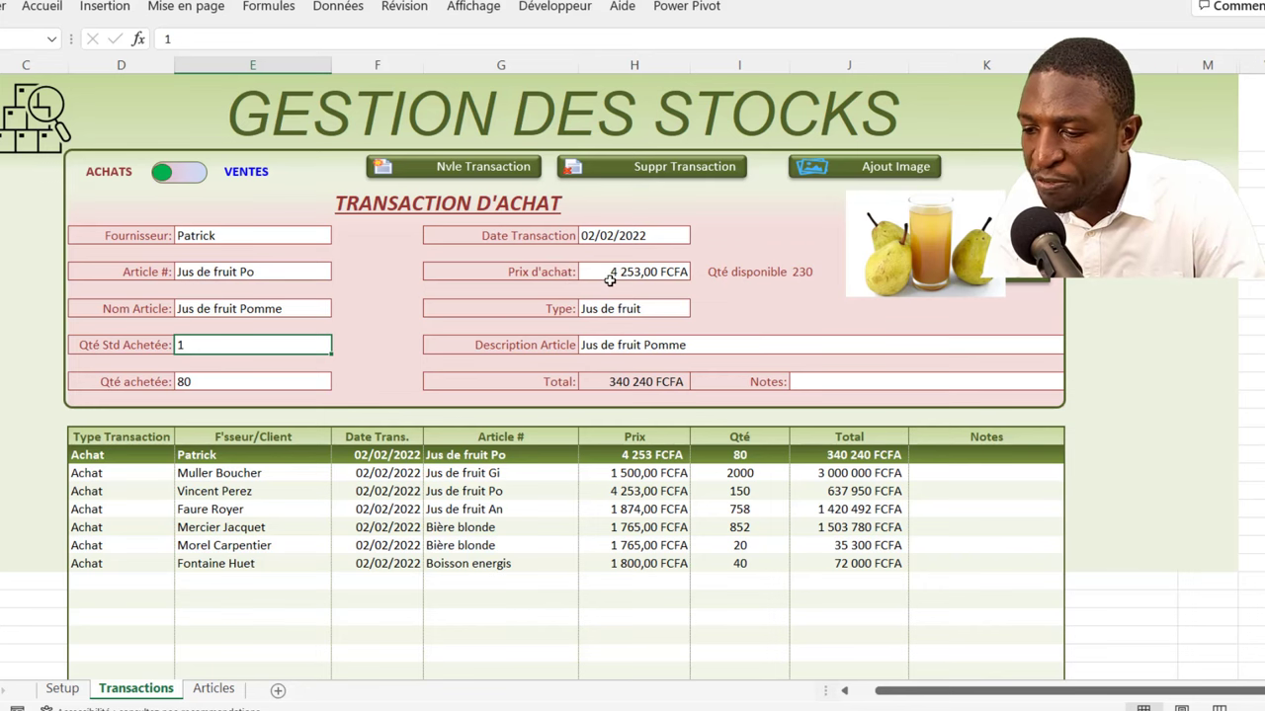
click(214, 689)
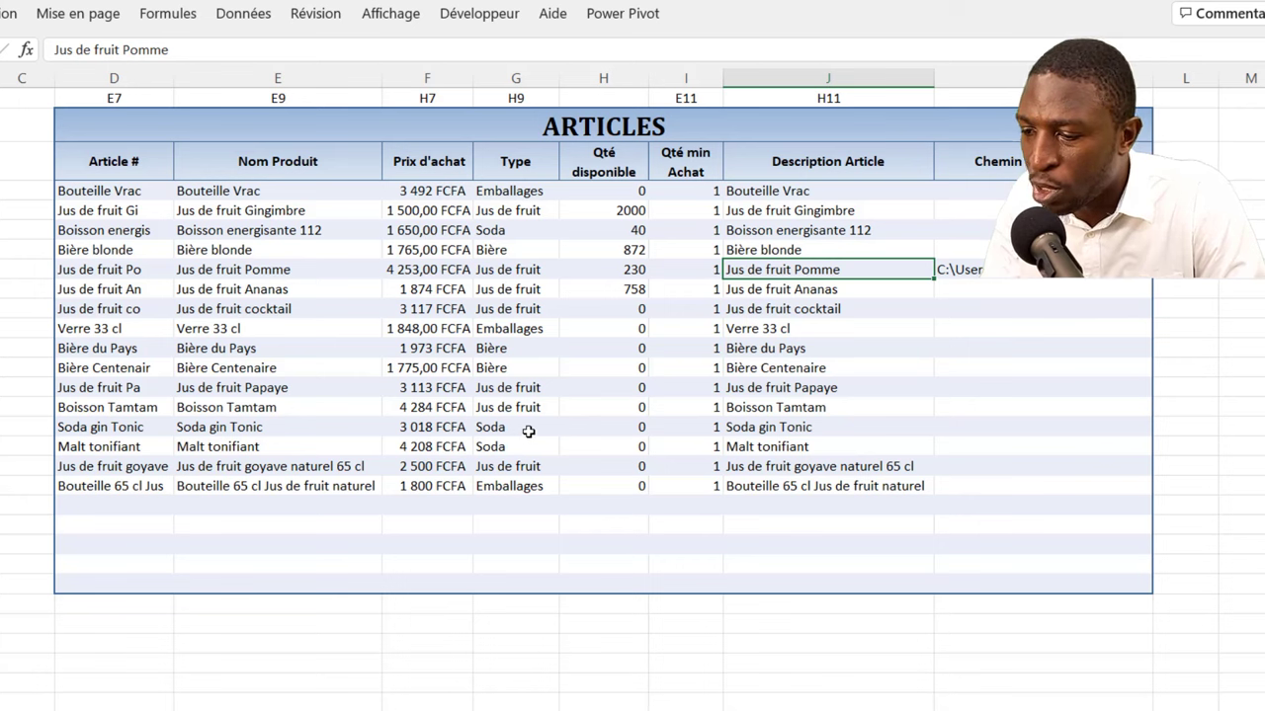
click(613, 212)
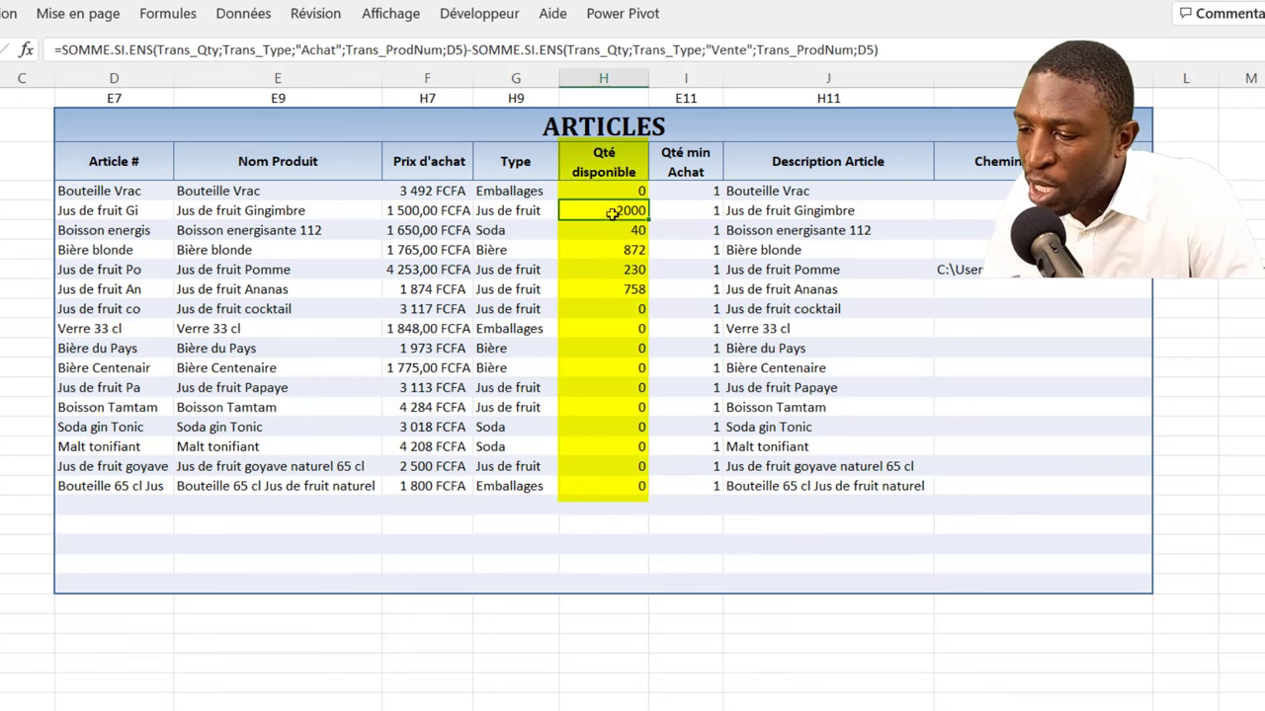
click(609, 230)
click(610, 247)
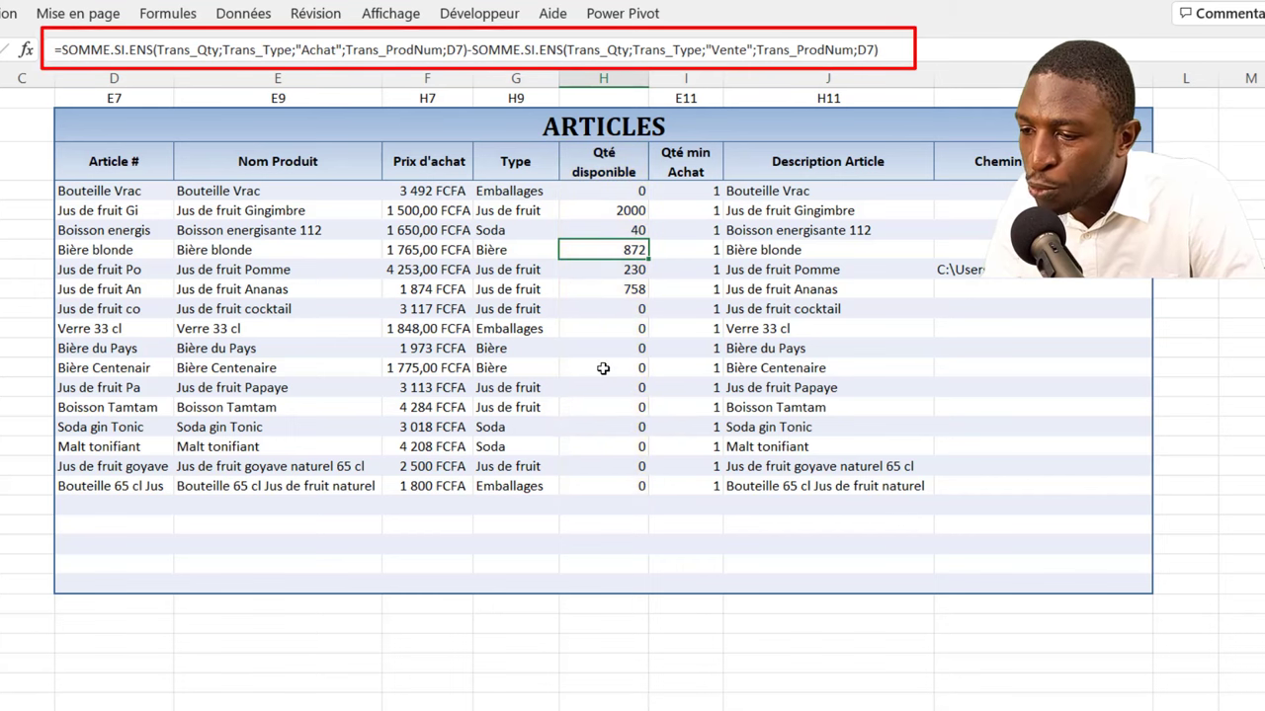
click(615, 270)
click(618, 288)
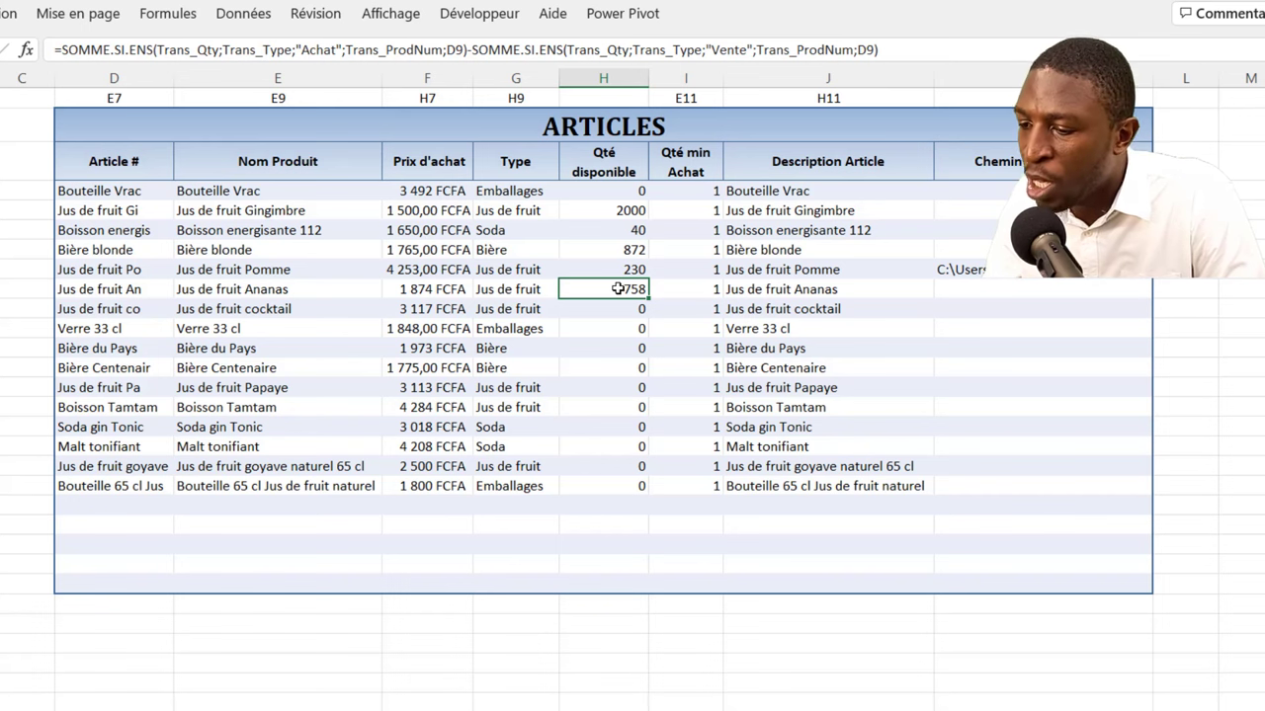
click(610, 230)
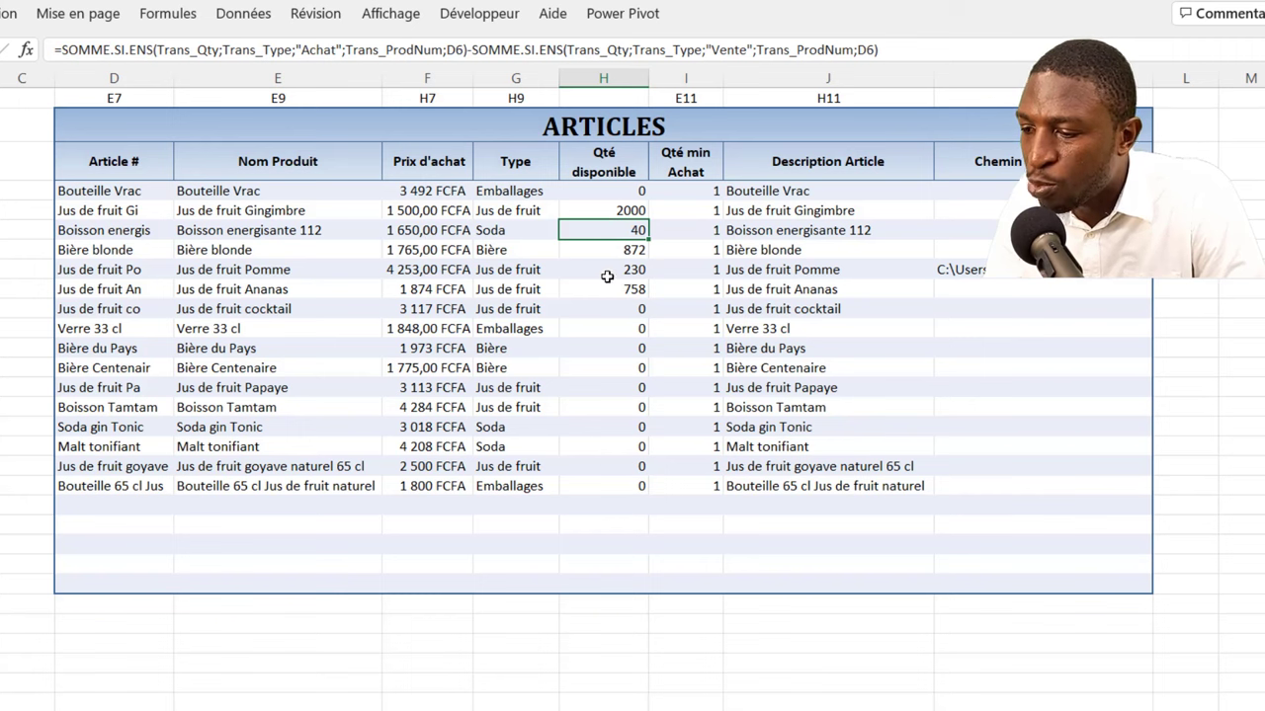
click(704, 211)
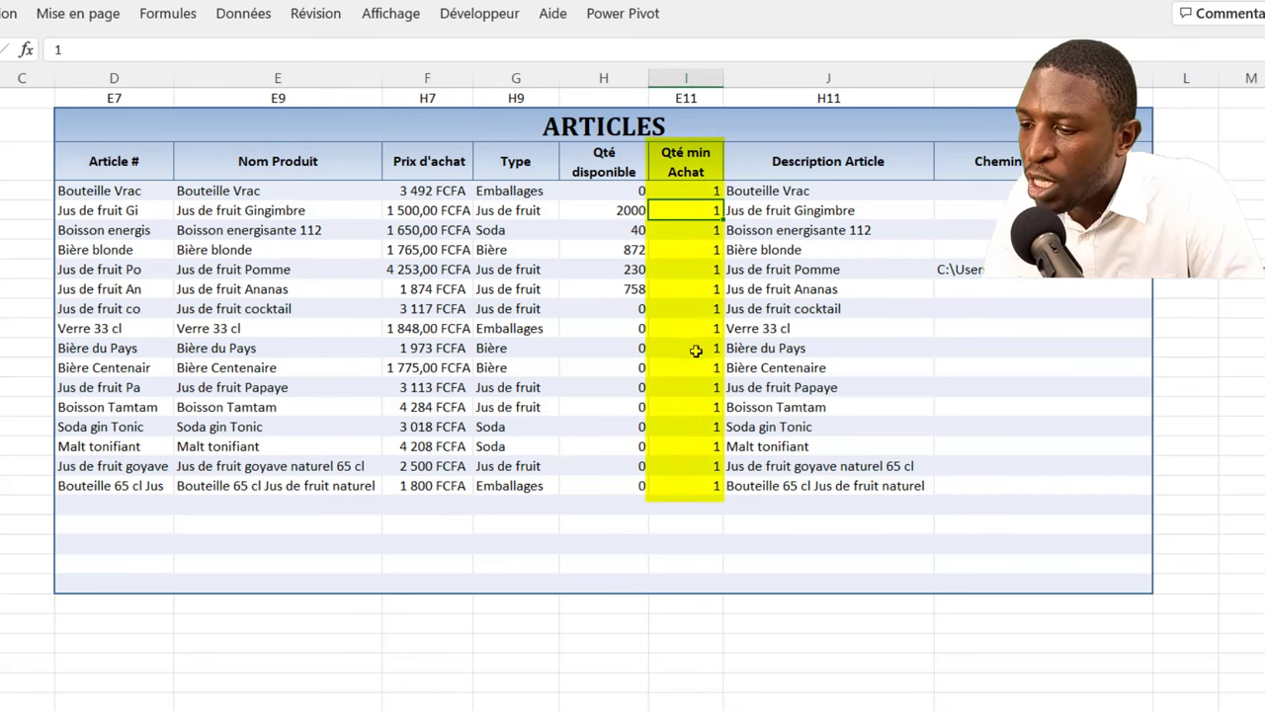
click(700, 252)
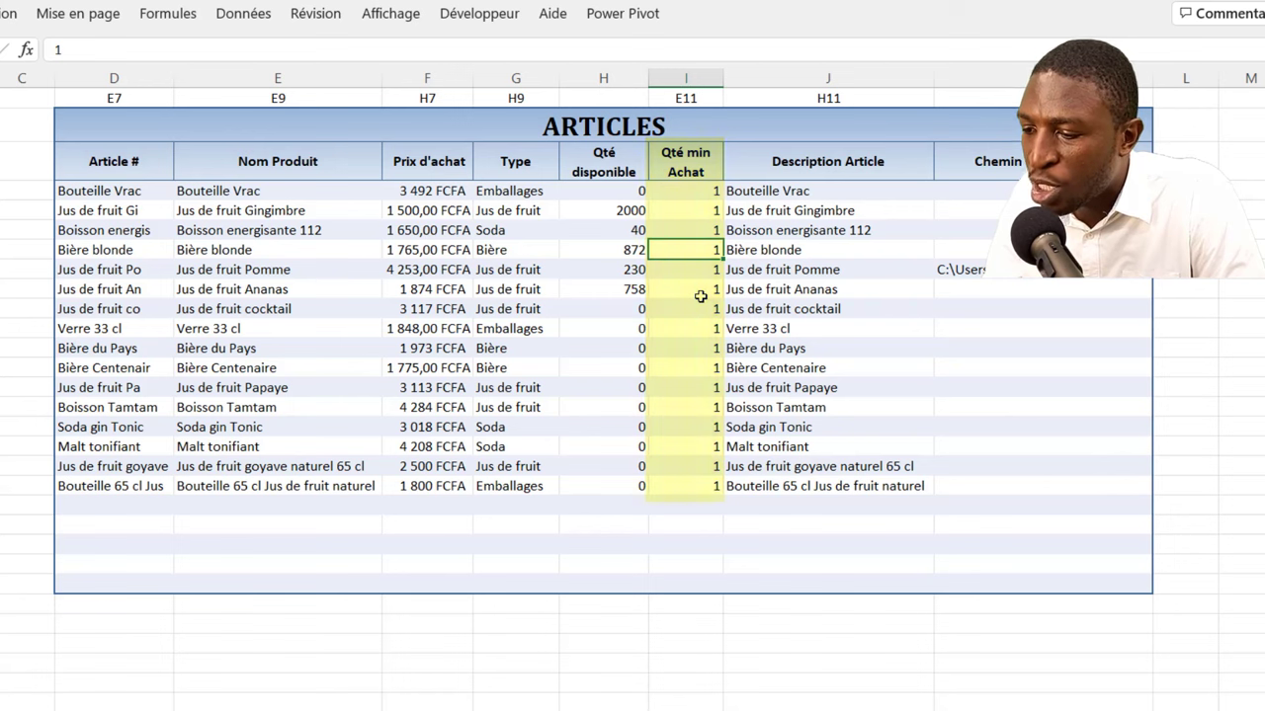
click(838, 208)
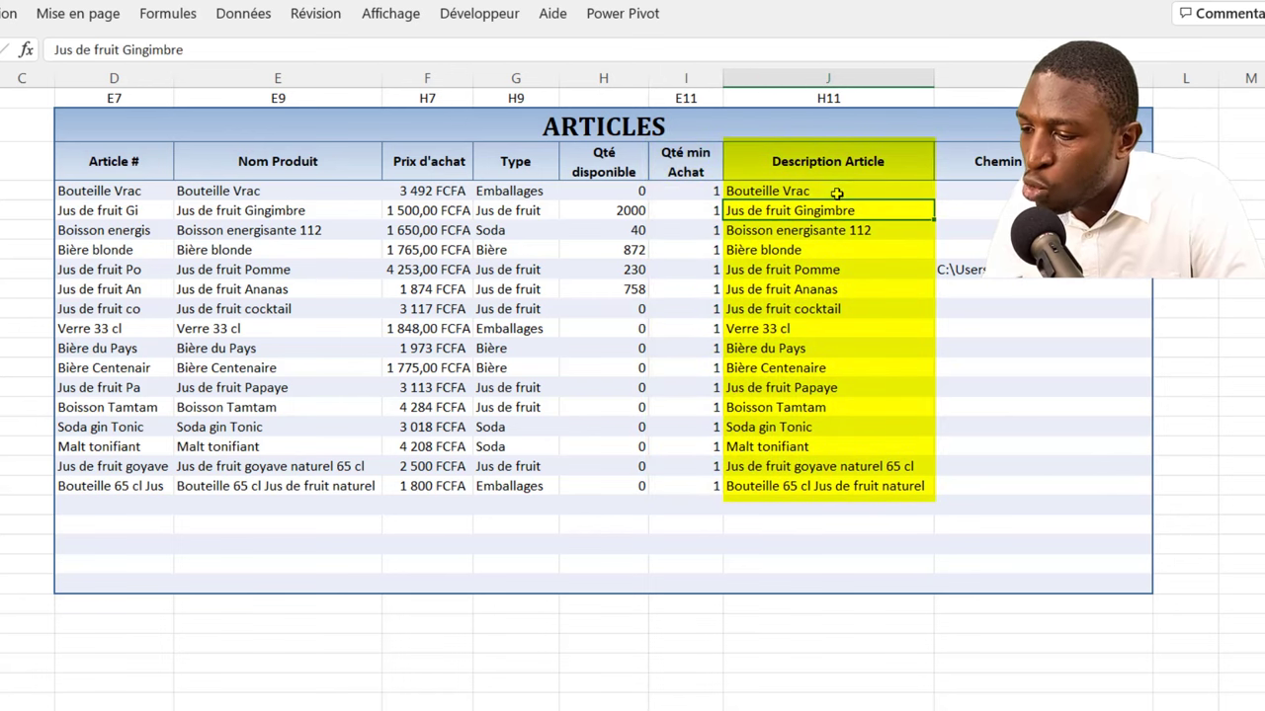
click(838, 326)
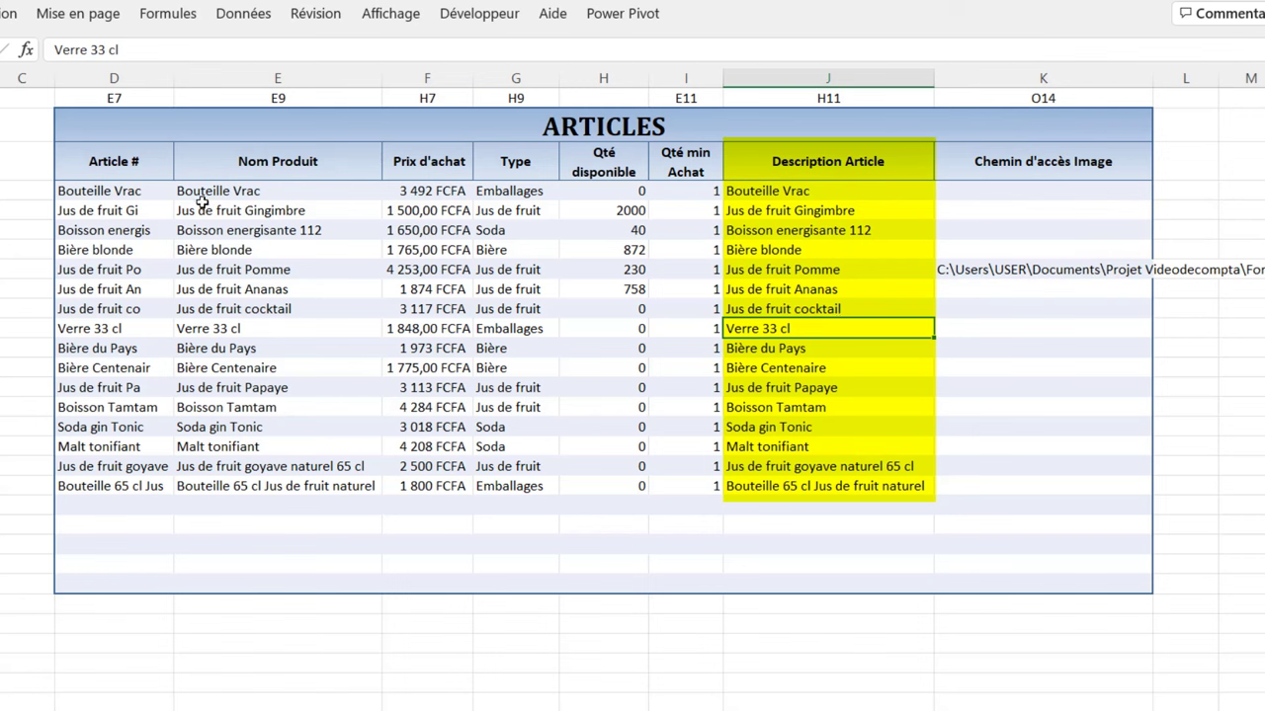
click(222, 203)
click(818, 195)
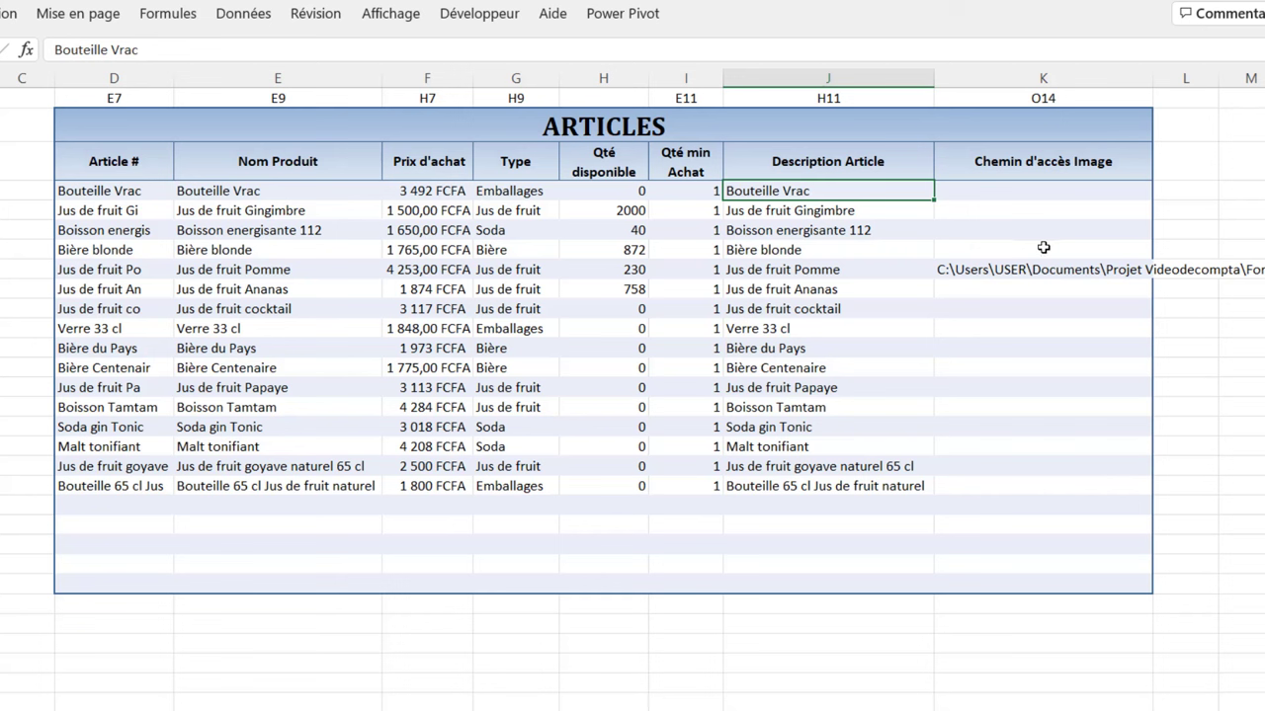
click(1027, 275)
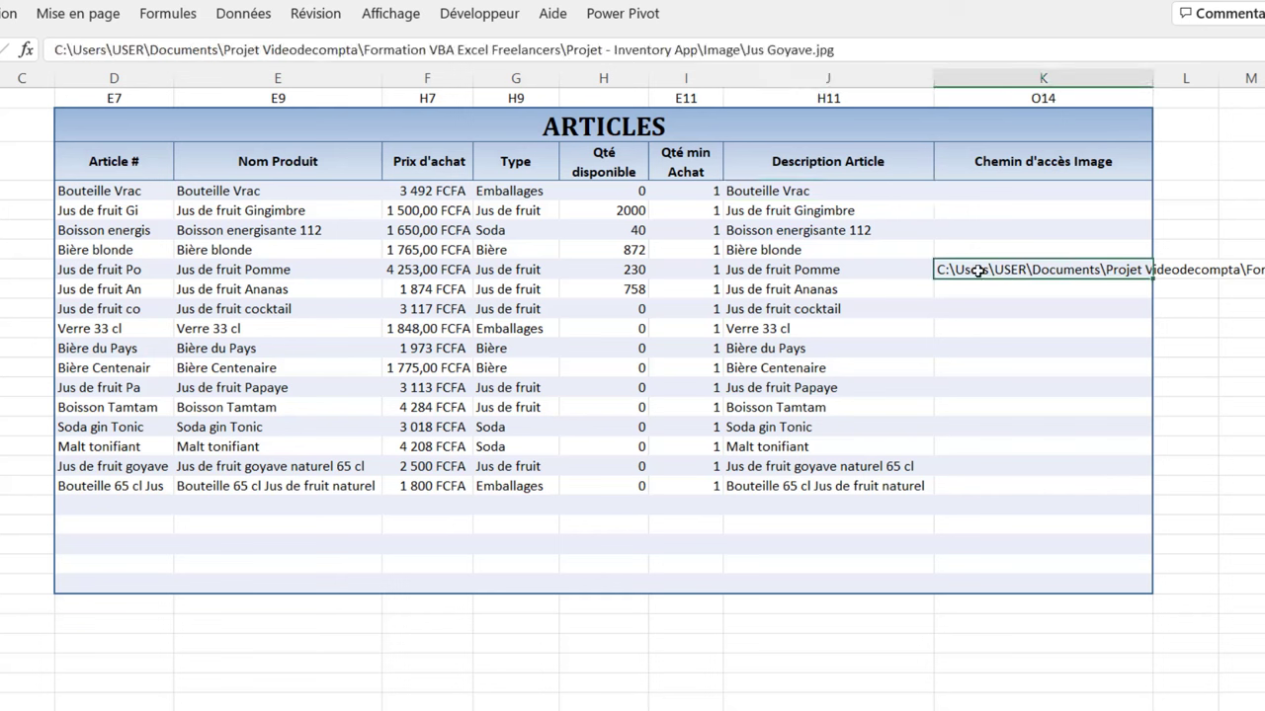
click(790, 272)
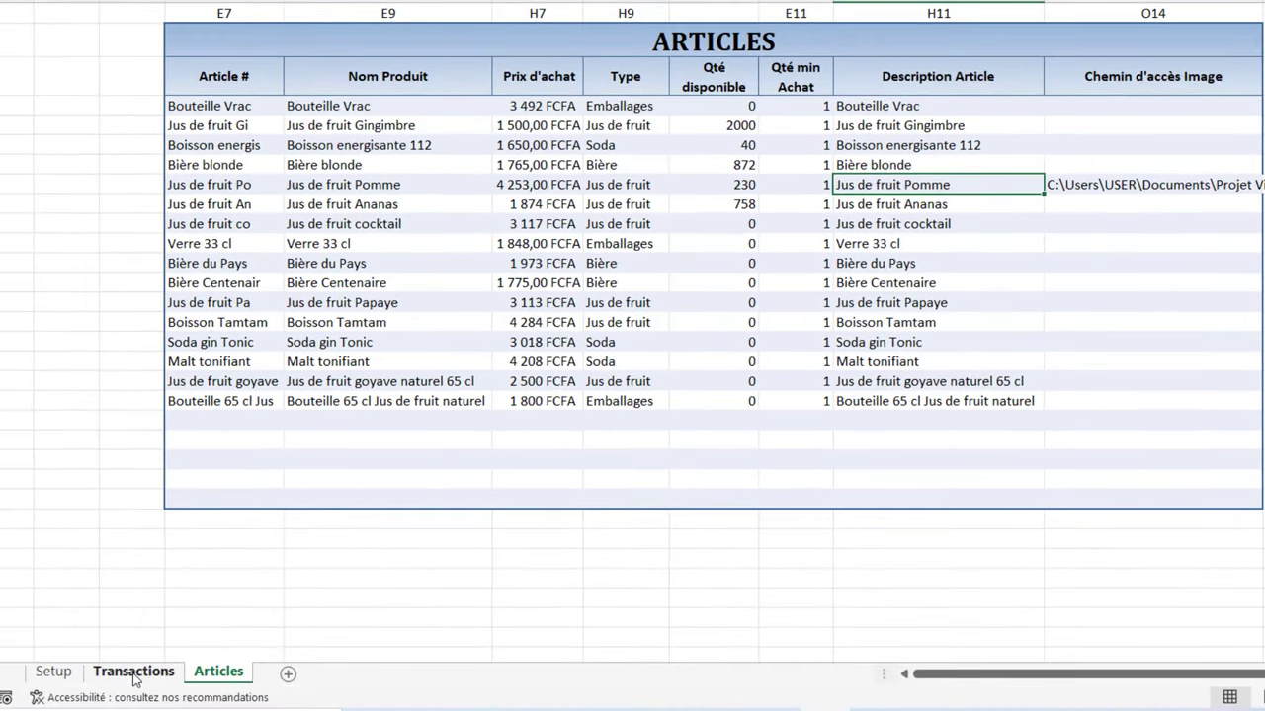
Show the 150-unit Jus de fruit Pomme purchase (637 950 FCFA) in the Transactions form
click(134, 674)
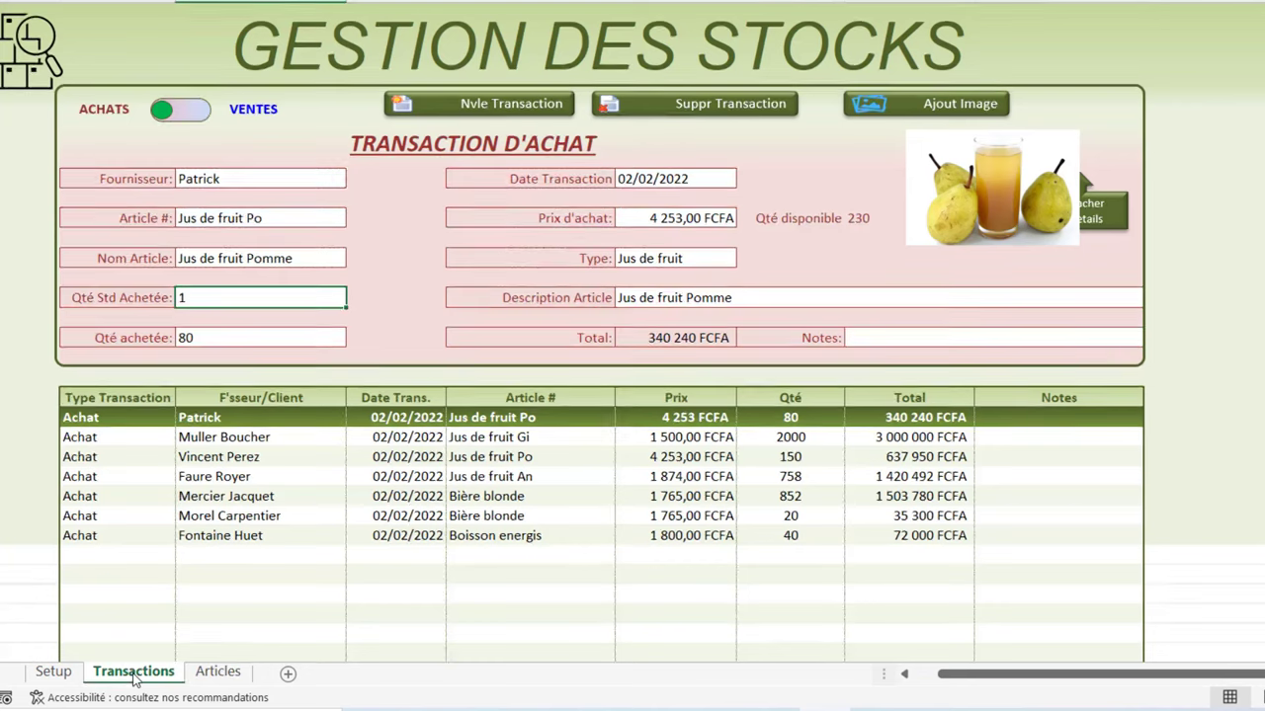
click(511, 458)
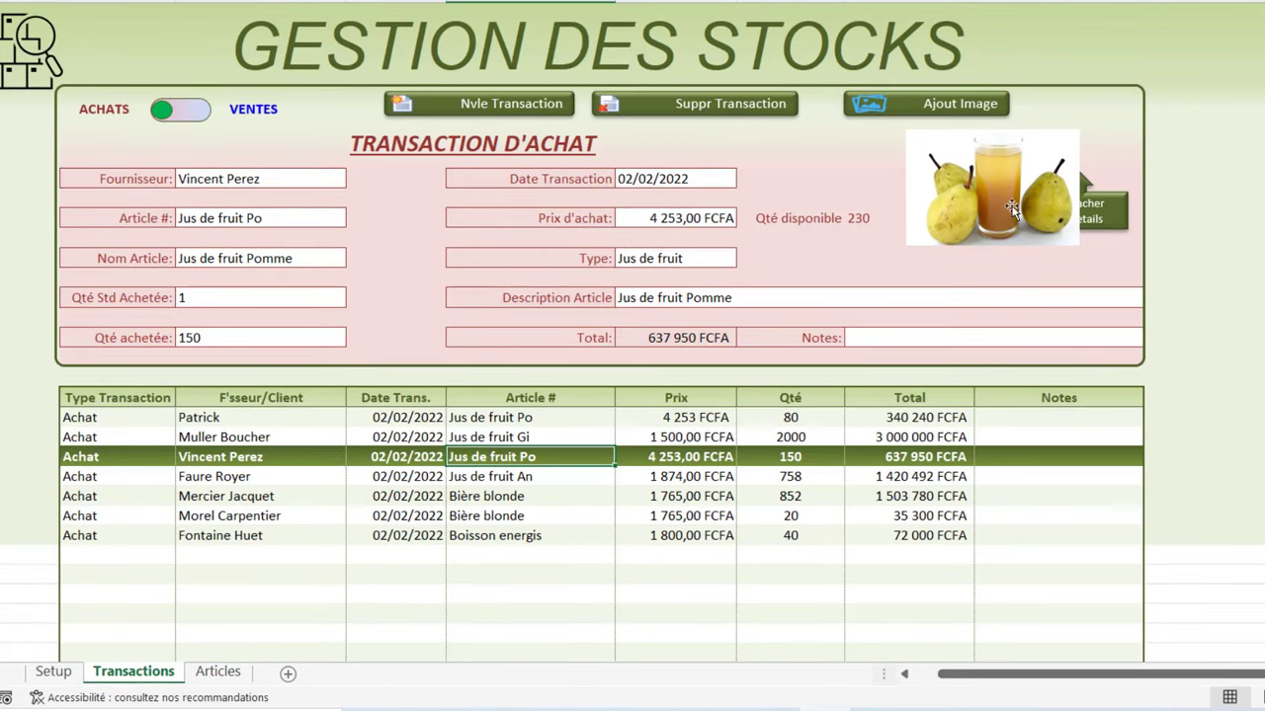
click(524, 477)
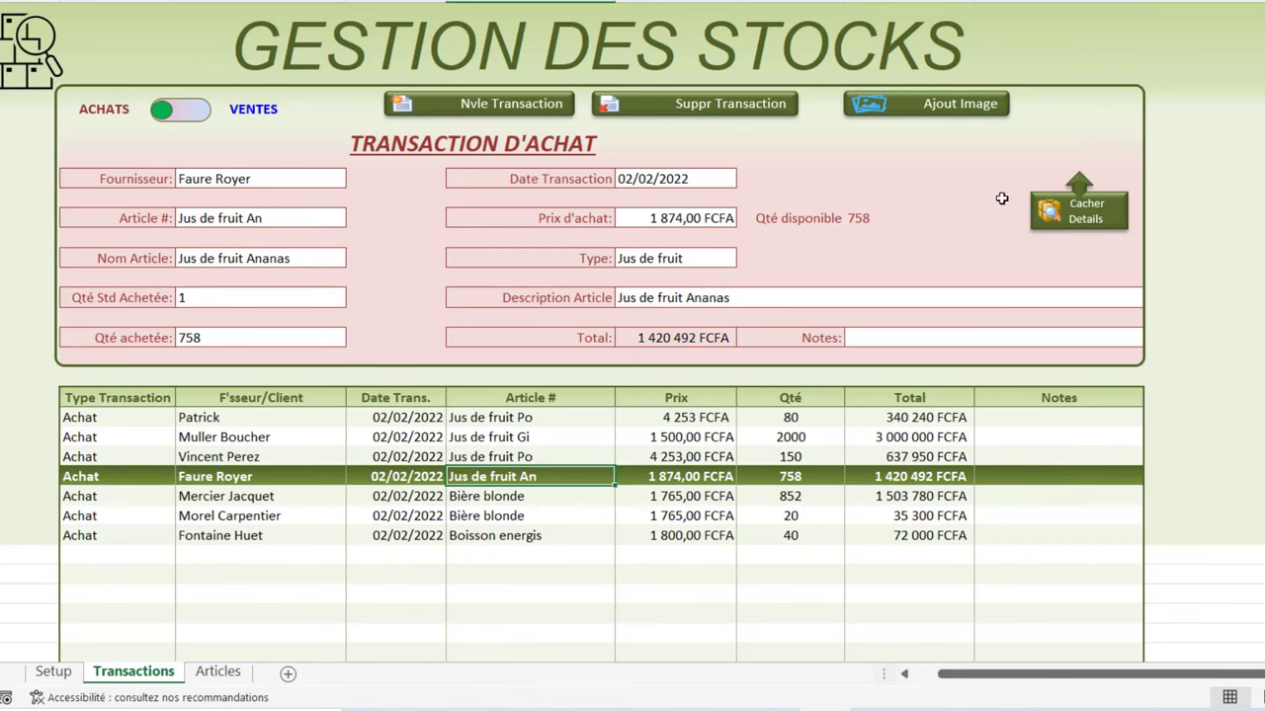
click(528, 455)
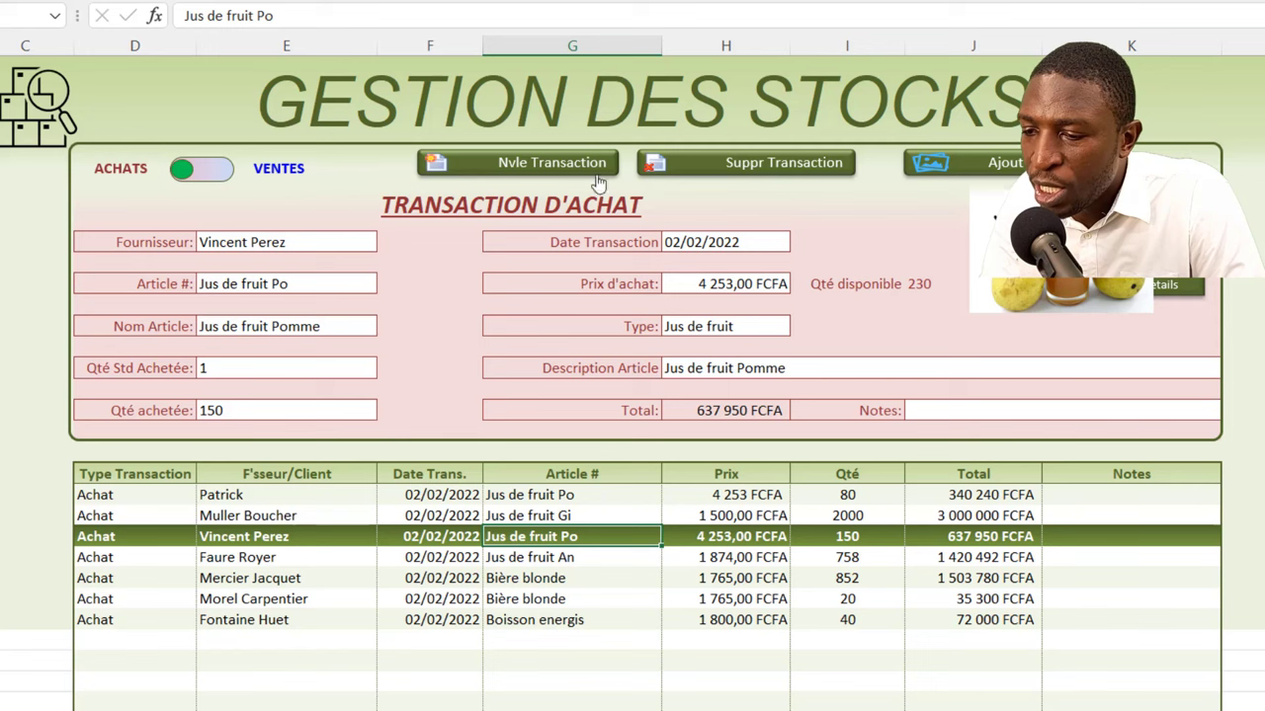
Fill a new purchase form with 45 Boisson energisante 112 at 1 650,00 FCFA, totalling 74 250 FCFA
click(530, 170)
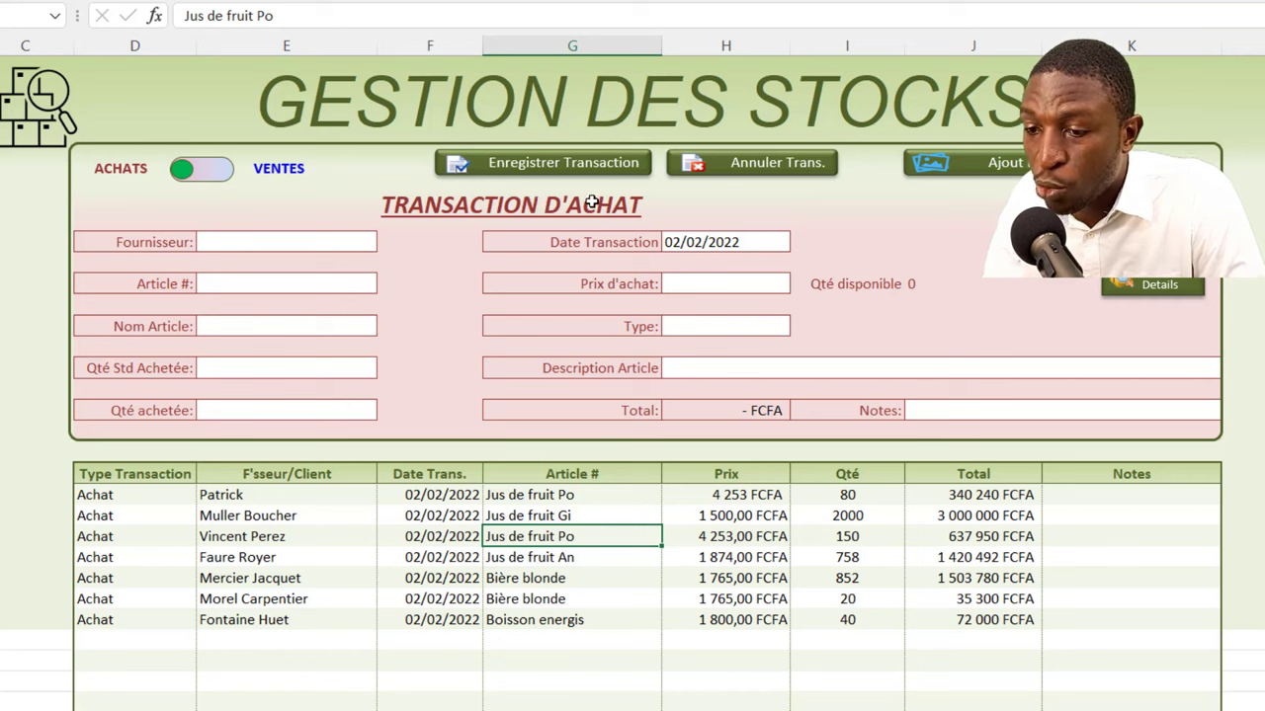
click(223, 174)
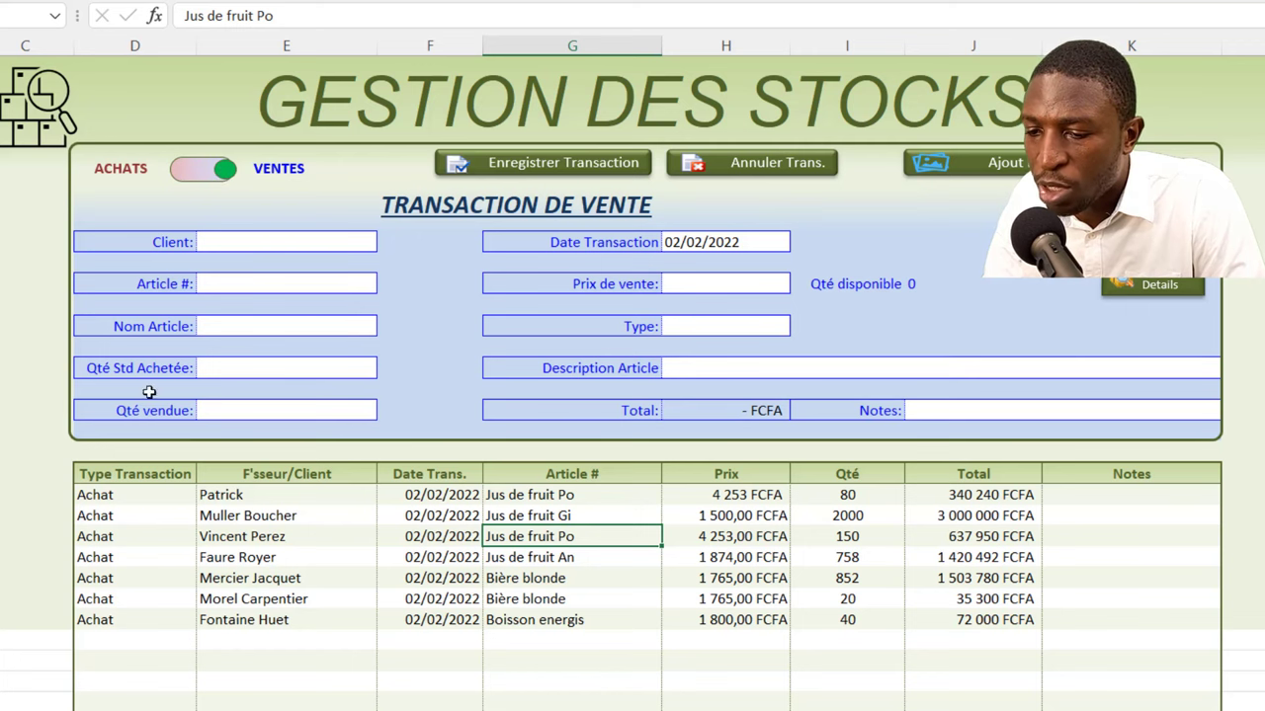
click(189, 176)
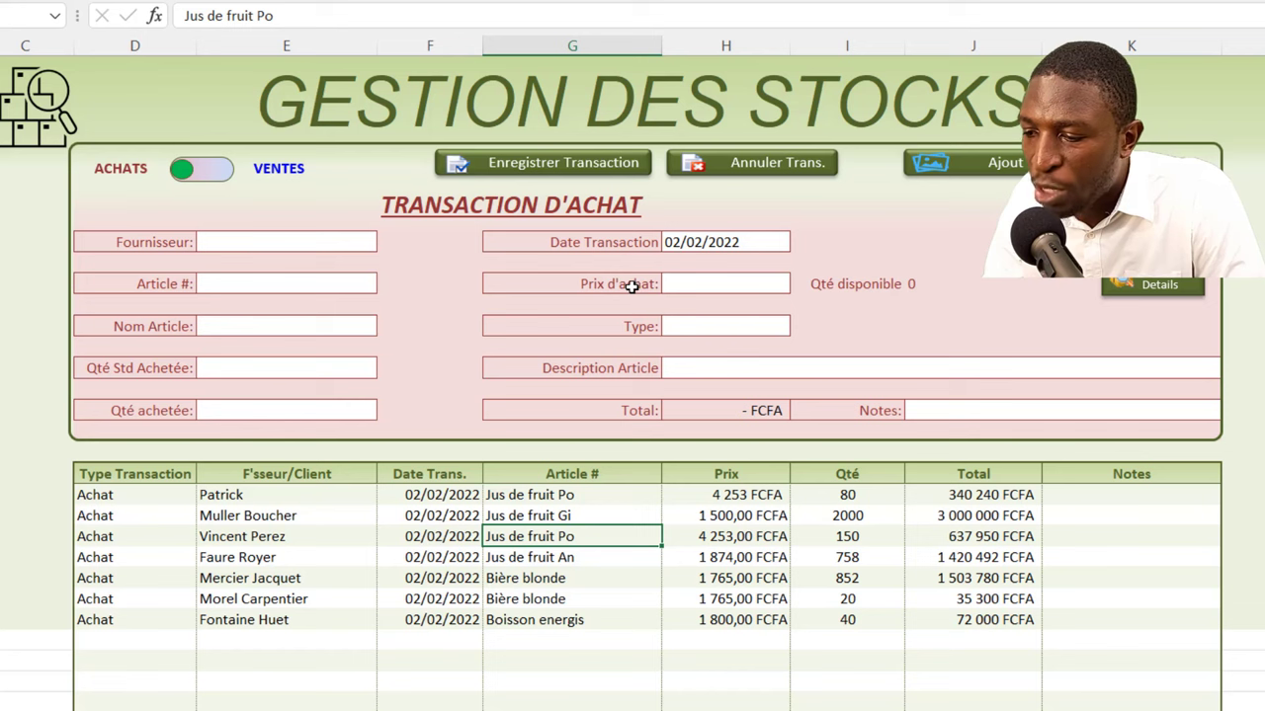
click(293, 287)
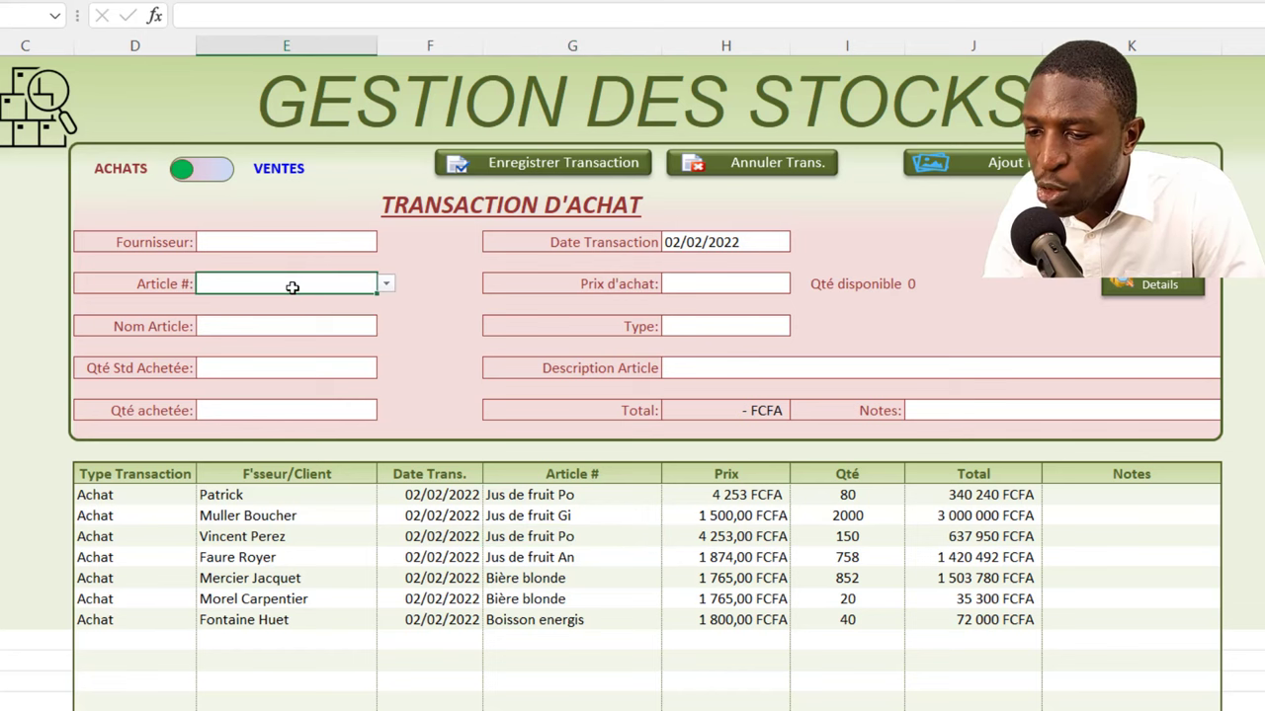
click(385, 287)
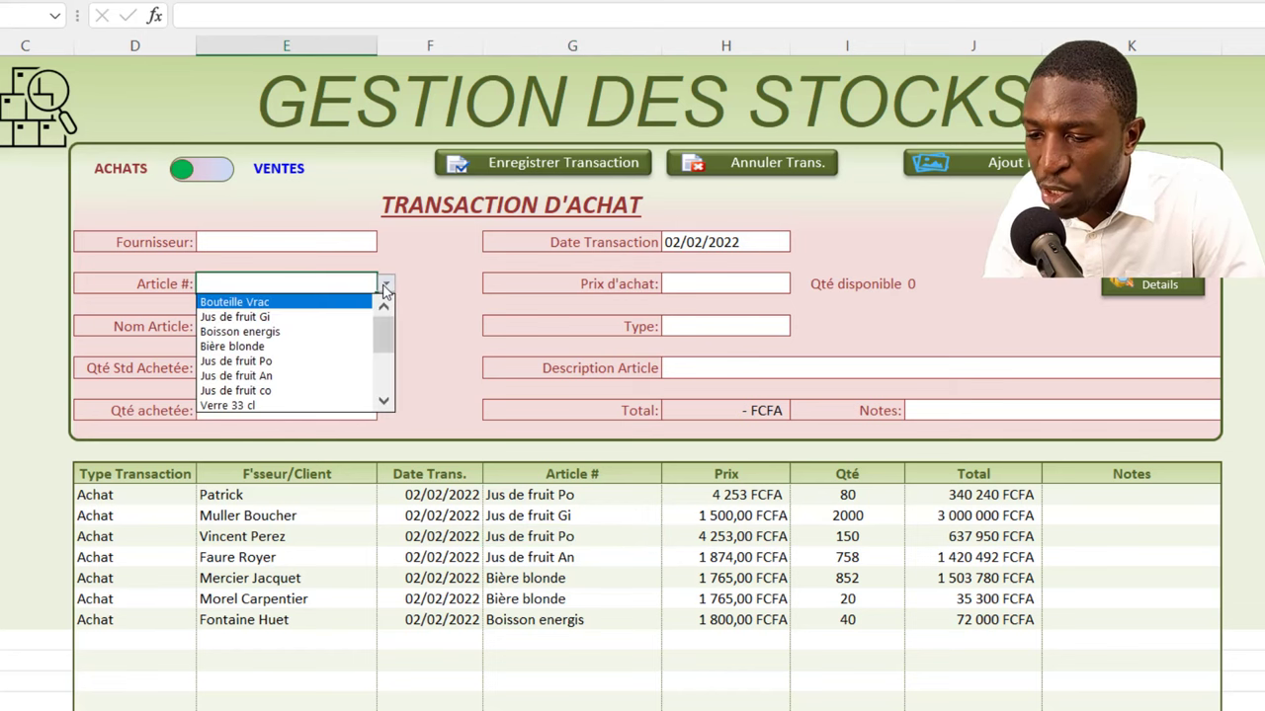
click(277, 332)
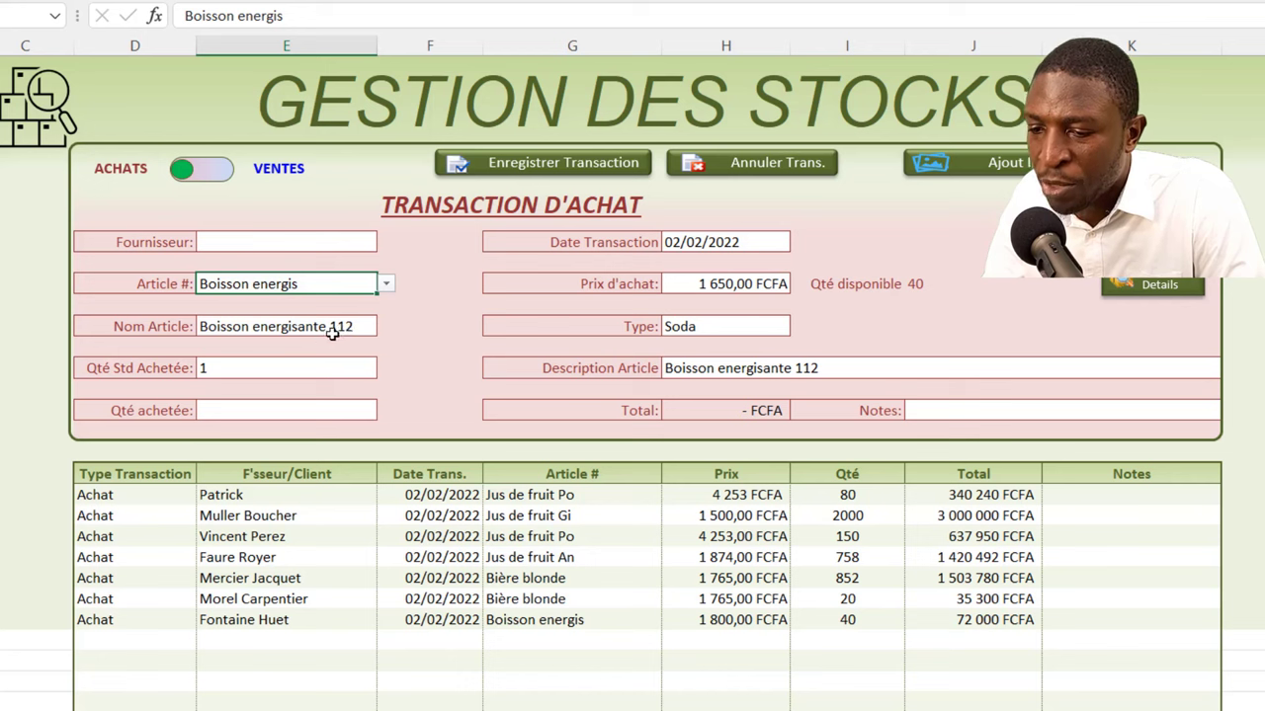
click(254, 409)
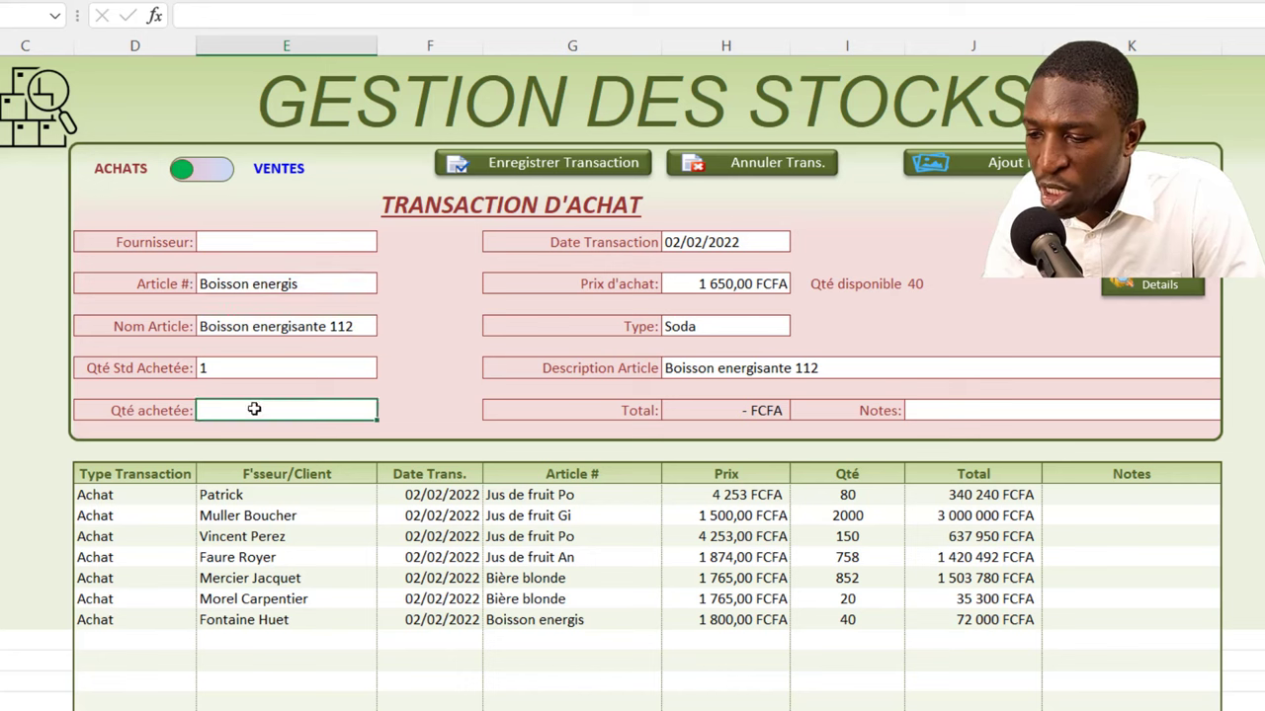
text(45)
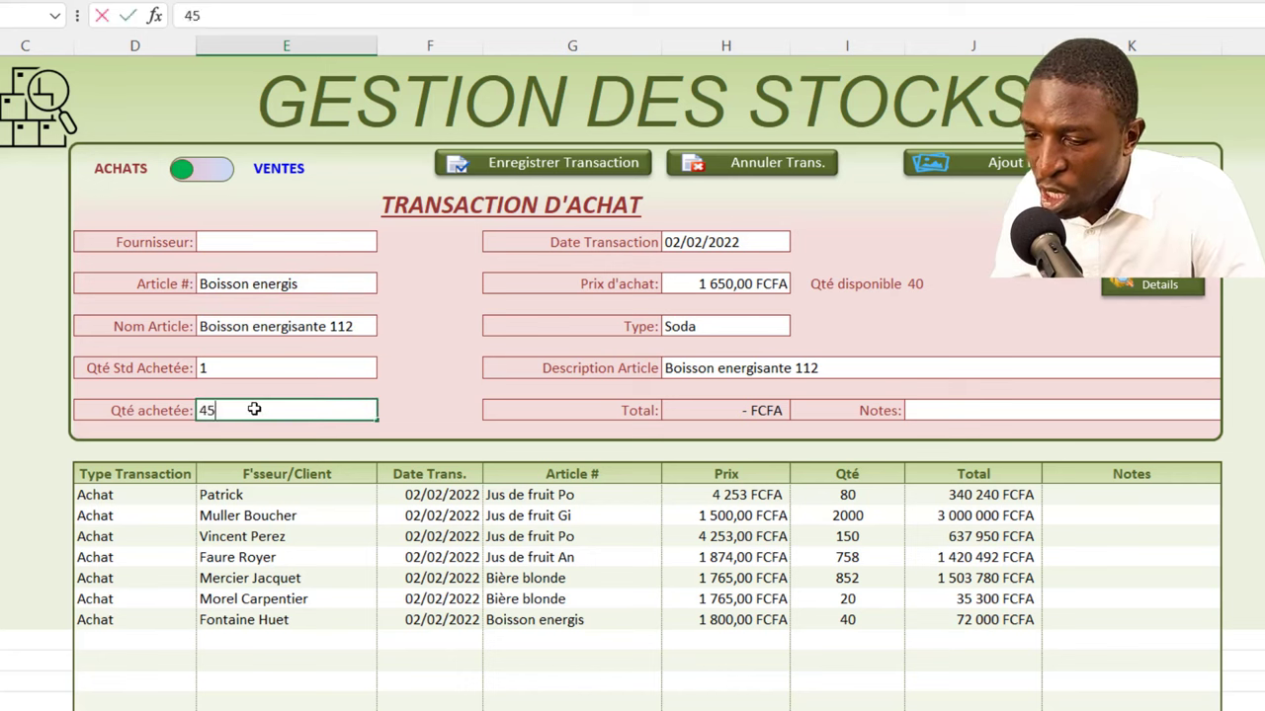
key(Return)
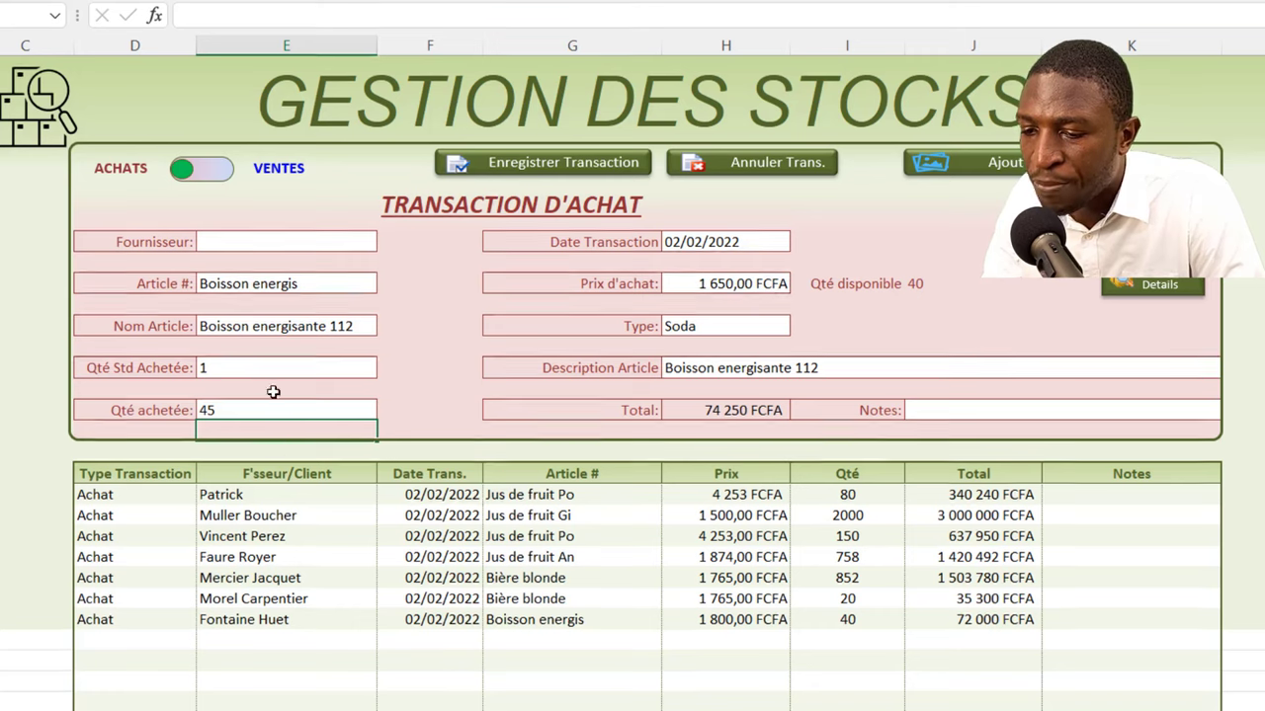
scroll(286, 593, down, 2)
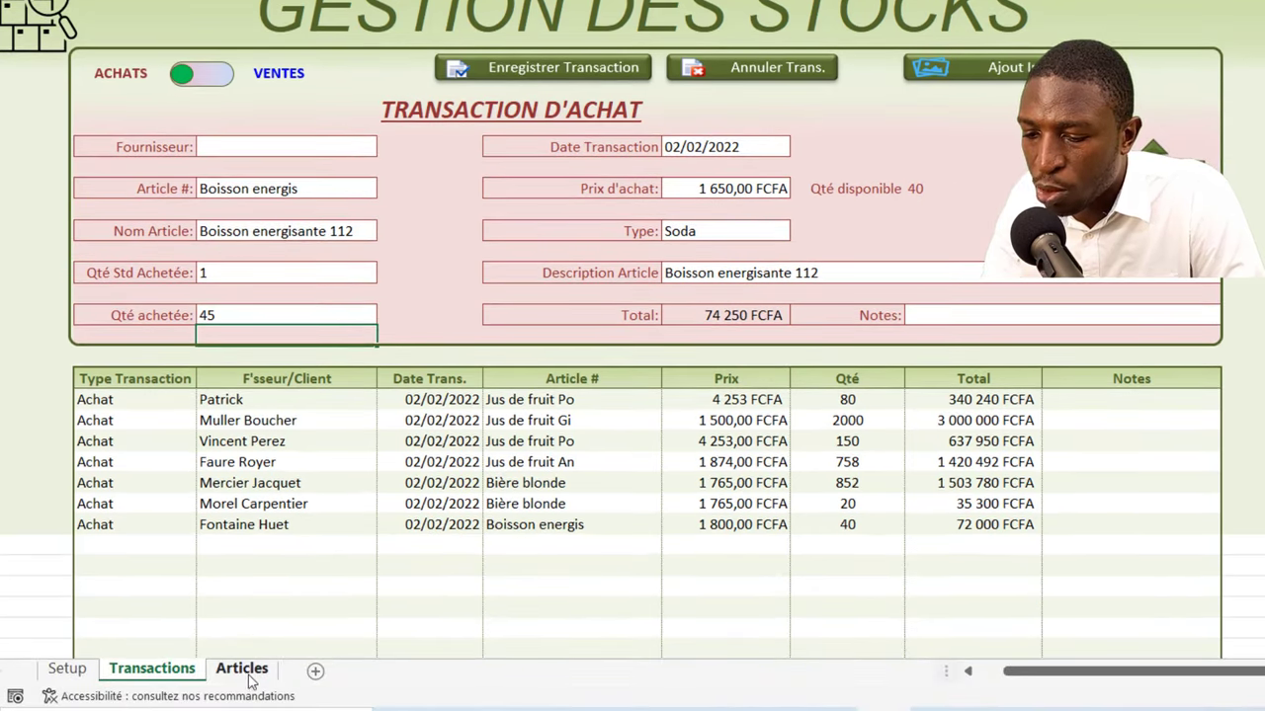
Look up the purchase price of Boisson energisante 112 on the Articles sheet
click(241, 669)
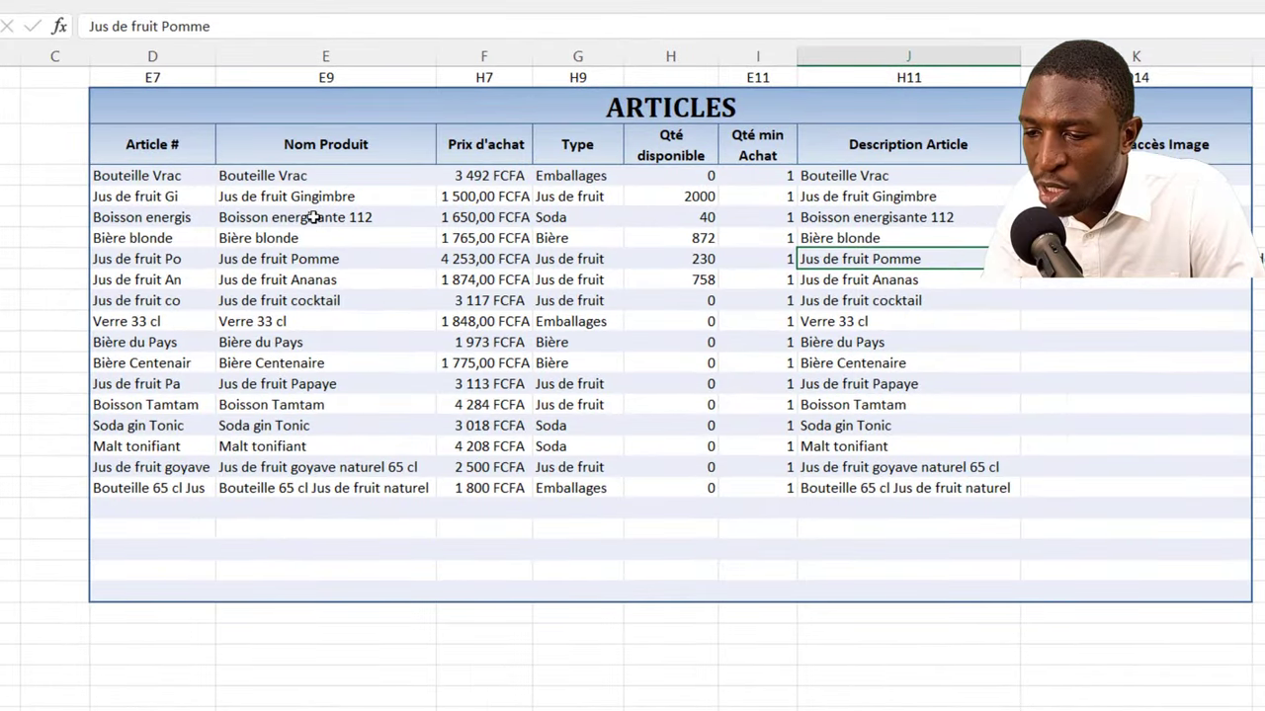
click(314, 217)
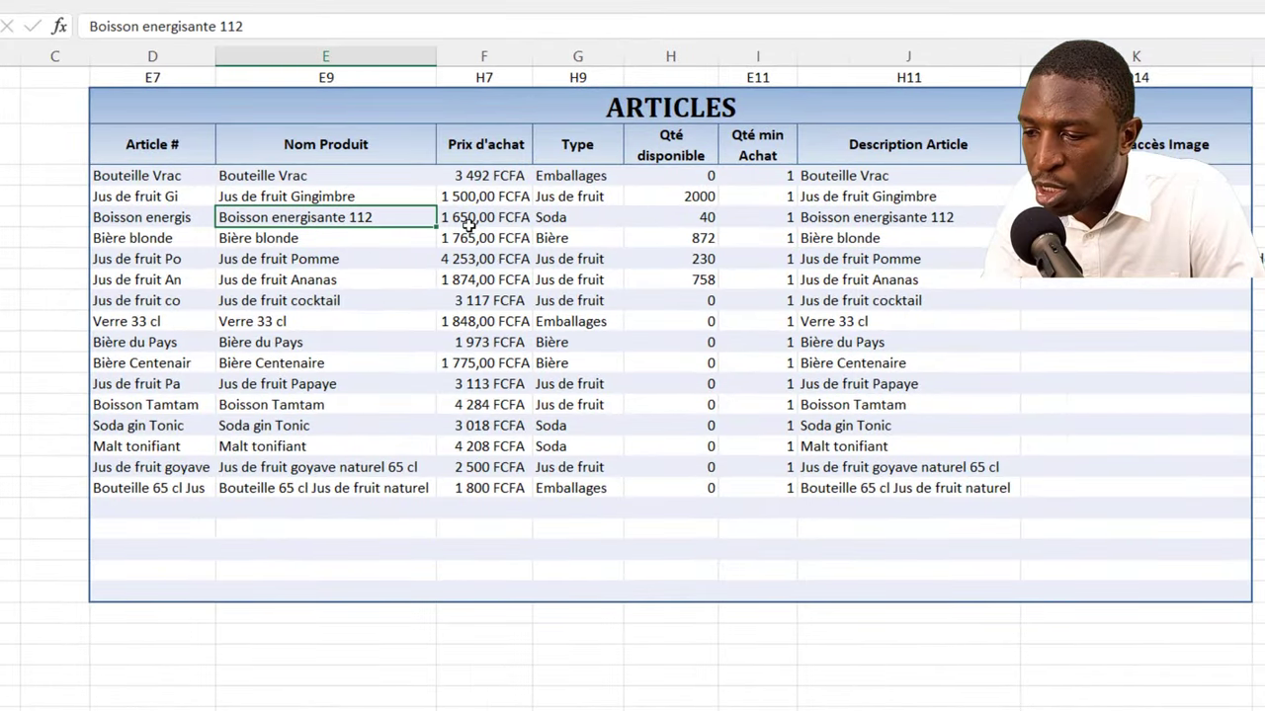
click(489, 225)
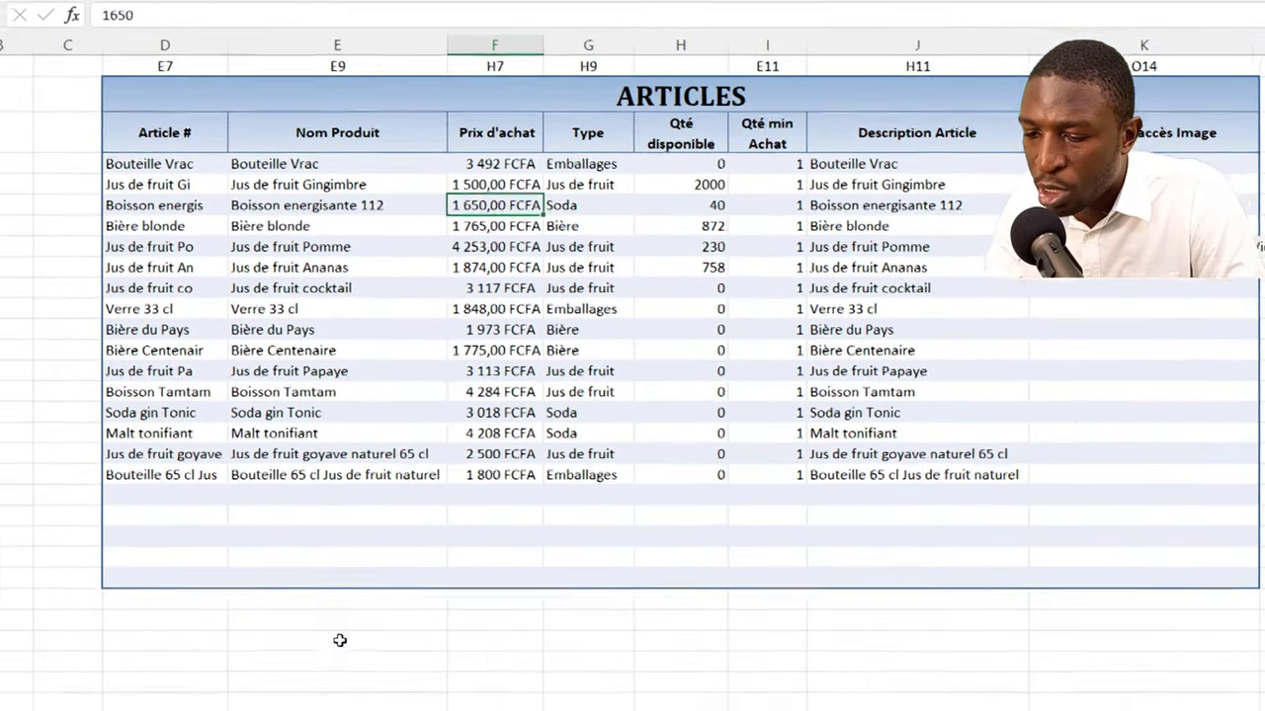
click(147, 676)
Change the purchase price to 1 550 FCFA (total 69 750 FCFA) and attempt to save
click(660, 209)
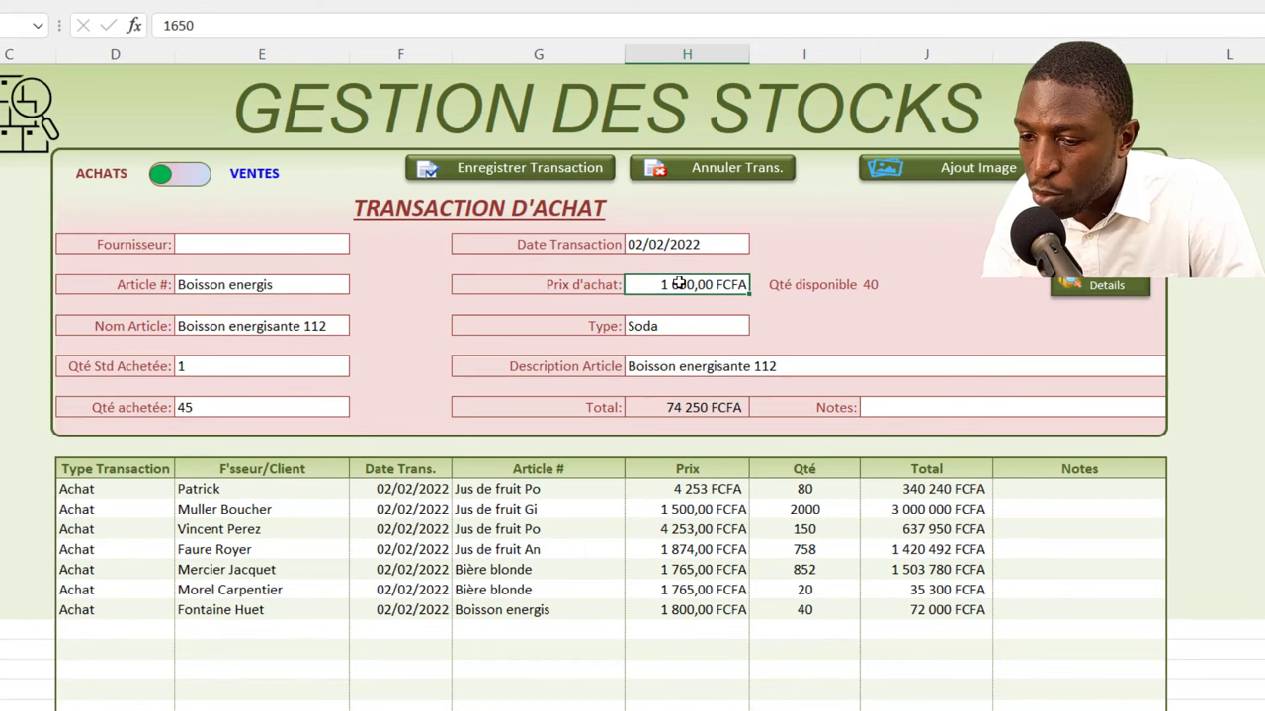
double_click(632, 285)
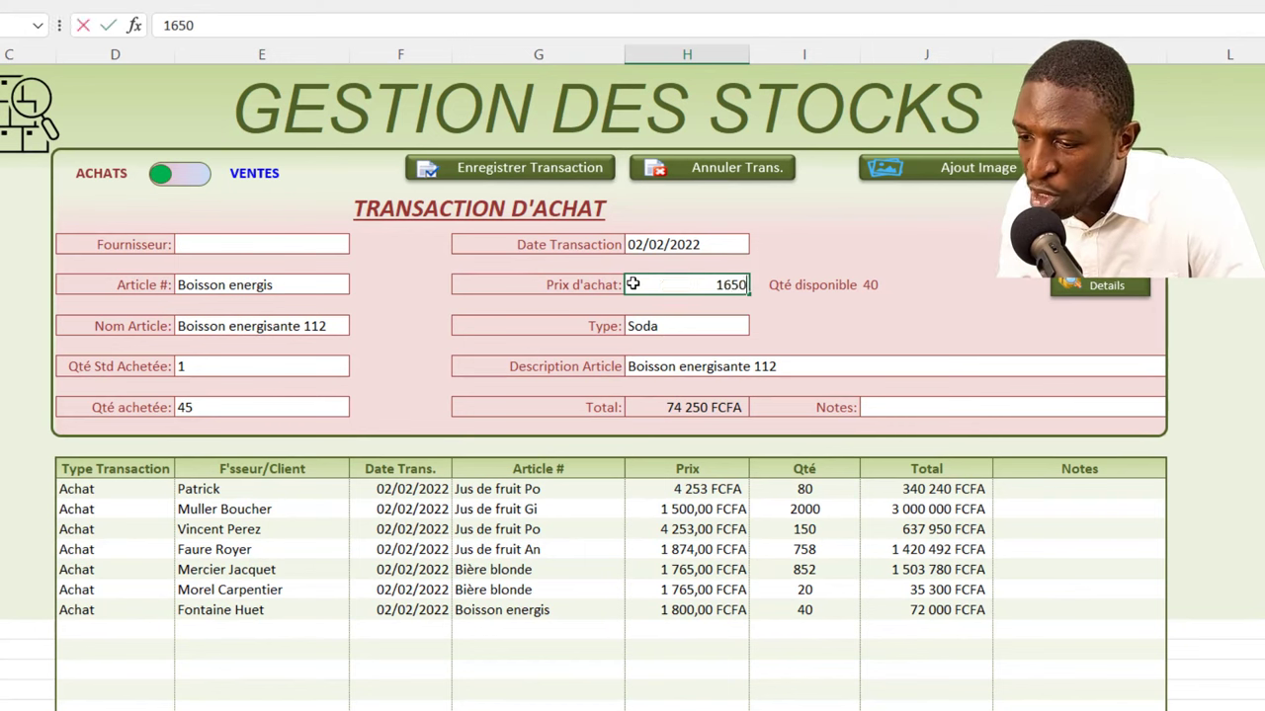
key(BackSpace)
key(BackSpace)
key(BackSpace)
text(550)
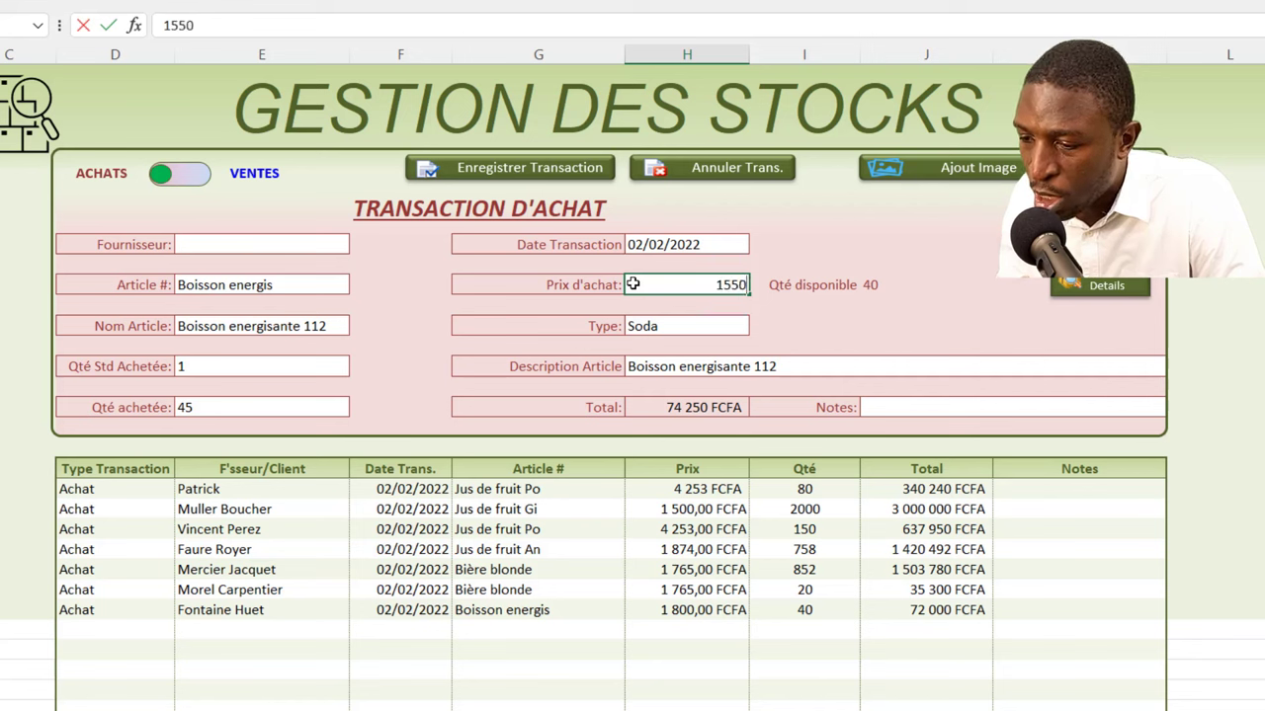
key(Return)
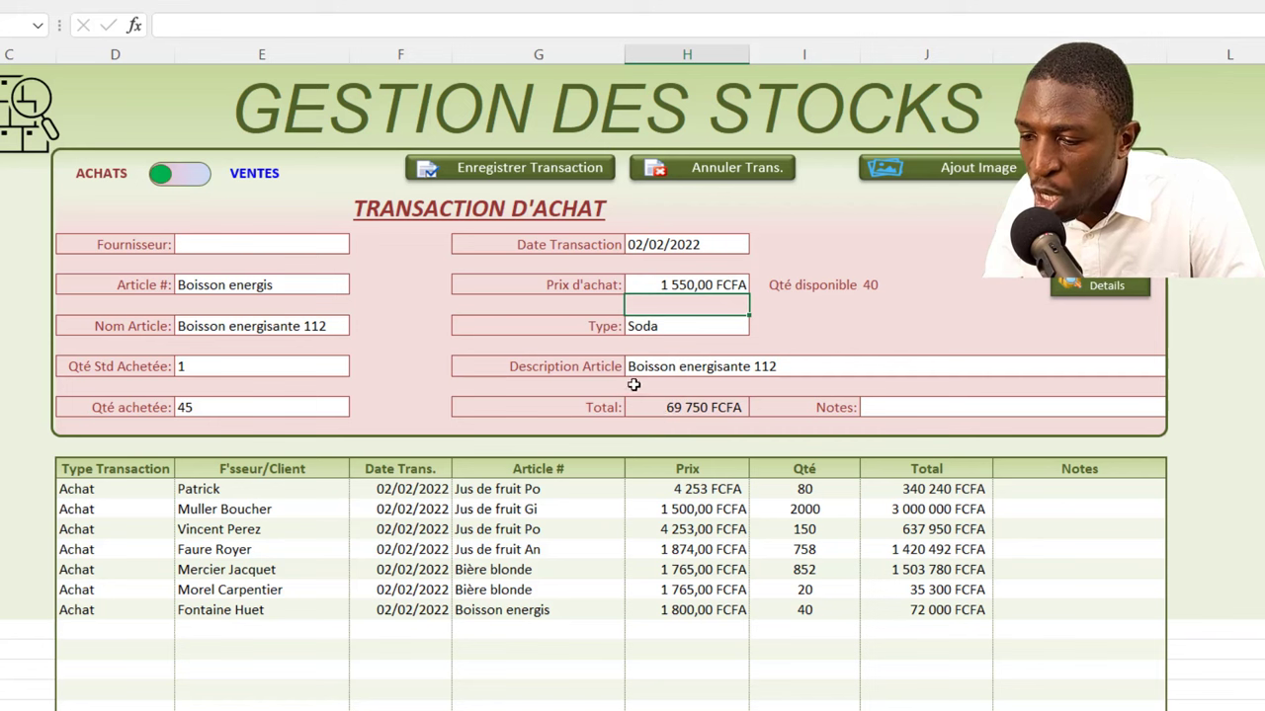
click(507, 166)
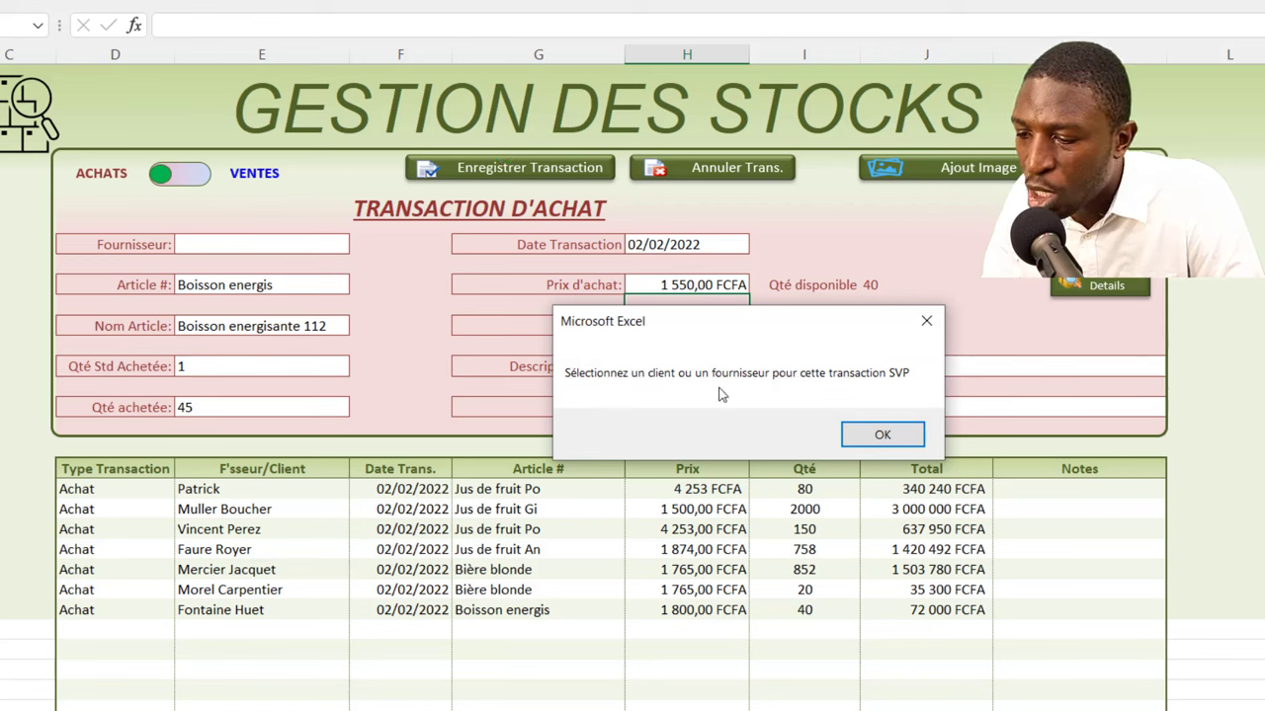
Dismiss the warning, choose a supplier, and save the 45-unit Boisson energis purchase
click(882, 435)
click(237, 247)
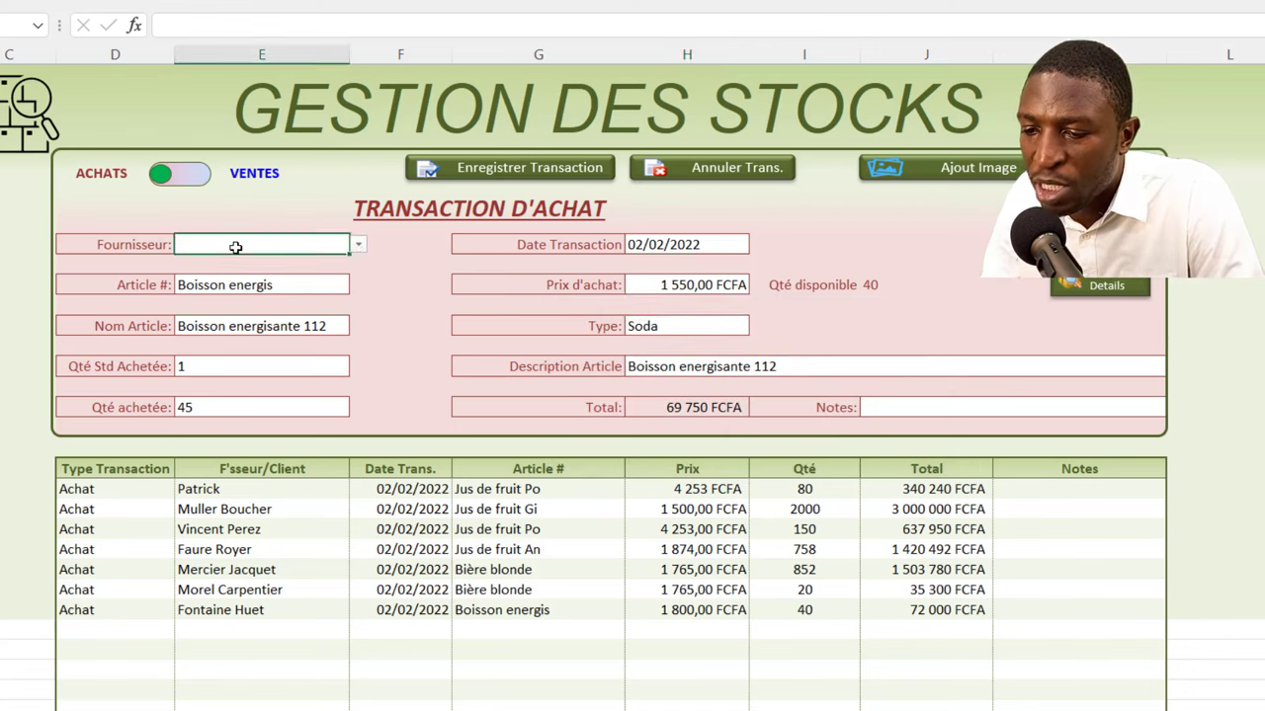
click(358, 245)
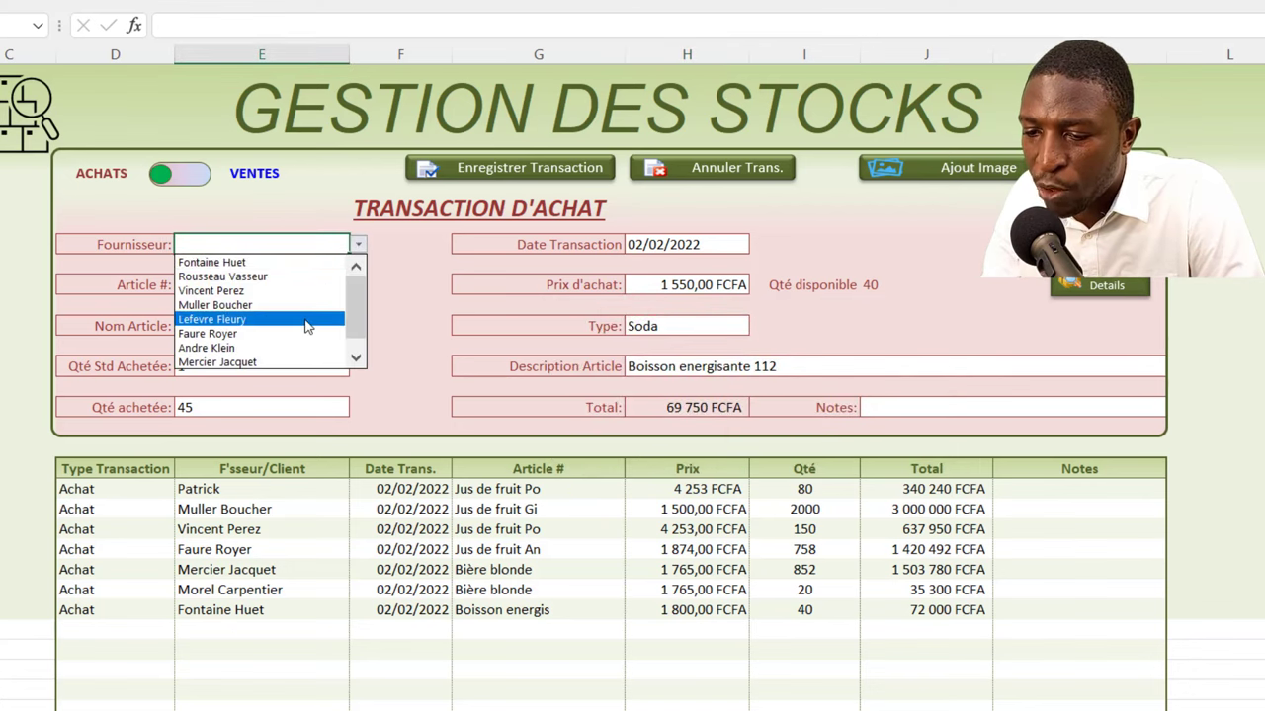
click(307, 326)
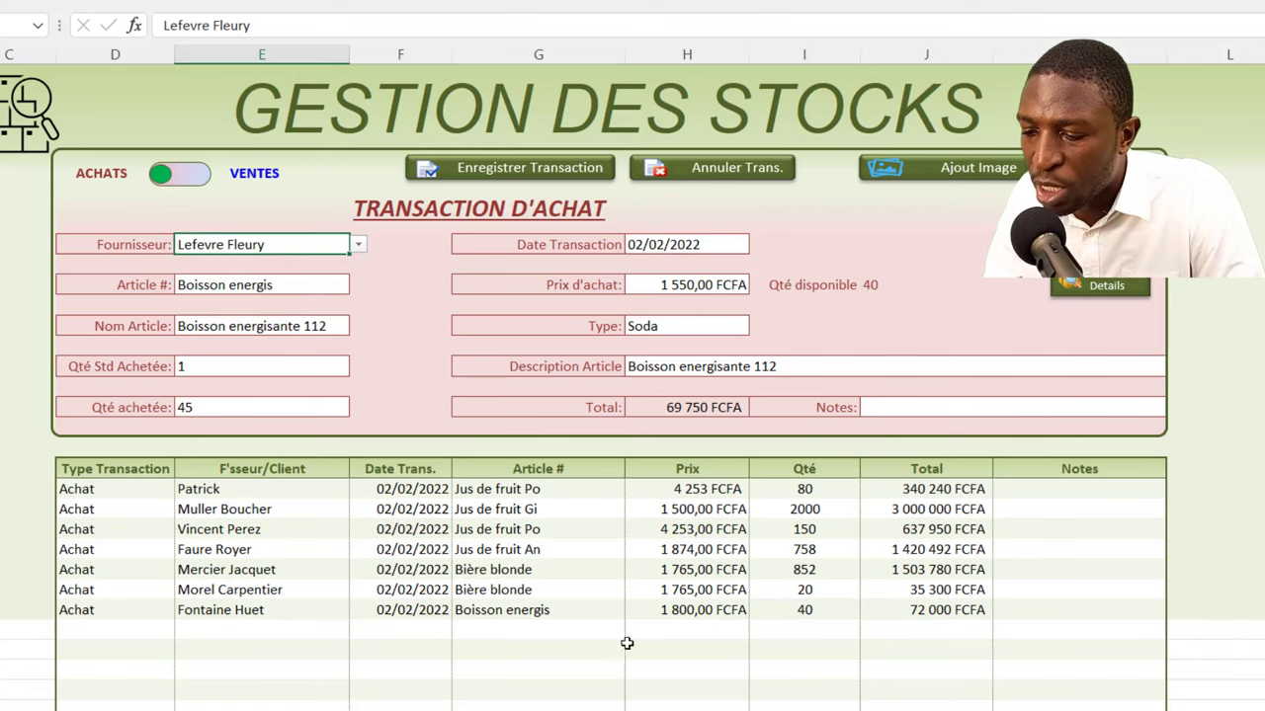
click(512, 170)
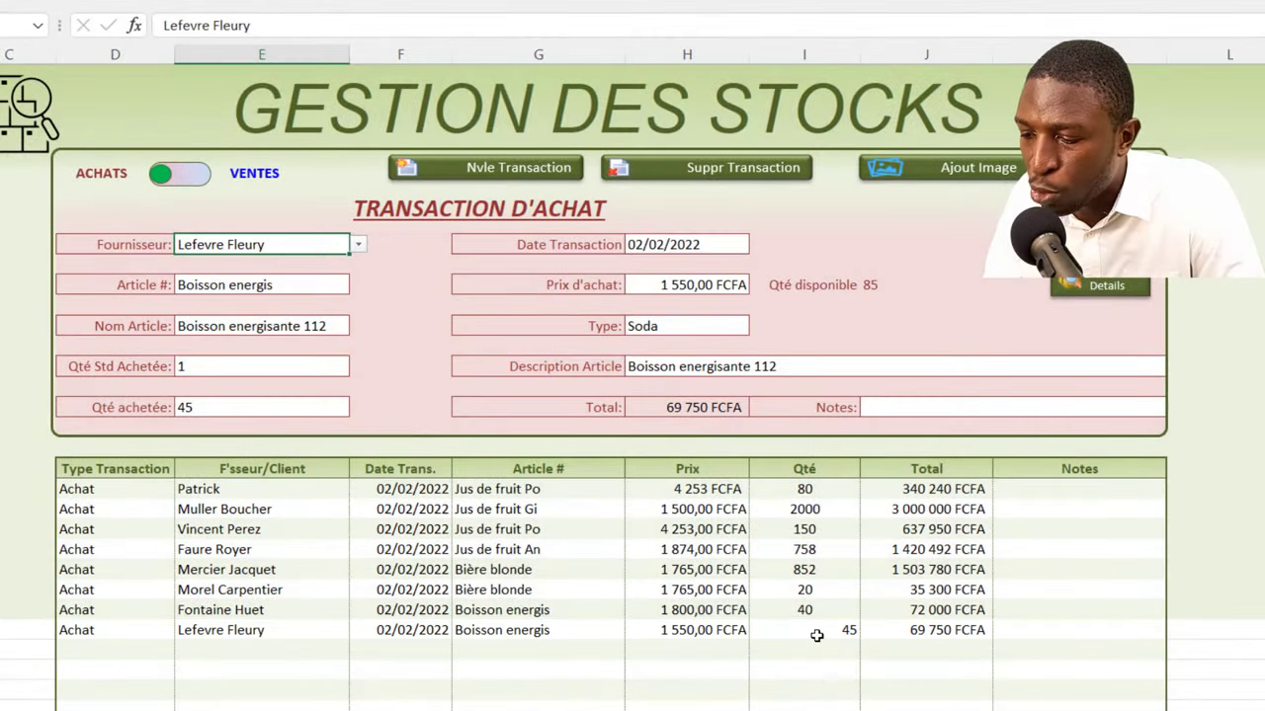
Change the logged Boisson energis purchase to 55 units, giving 85 250 FCFA and stock 95
click(816, 636)
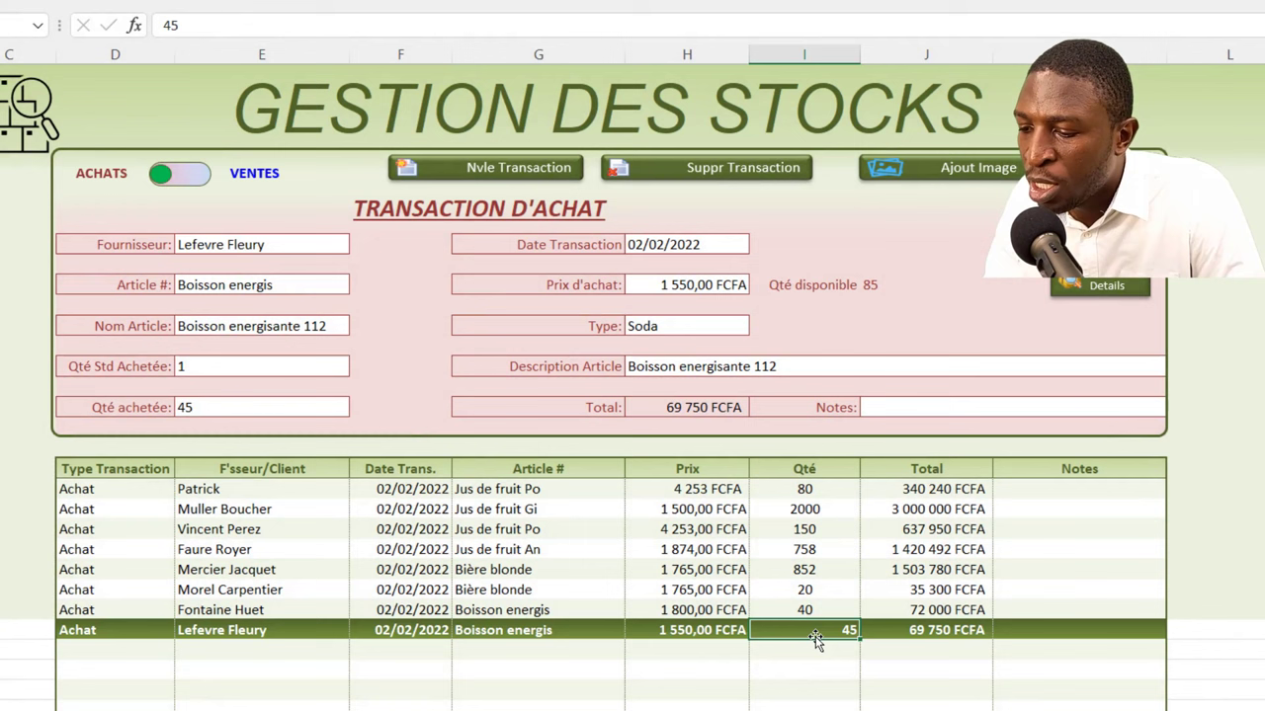
click(693, 631)
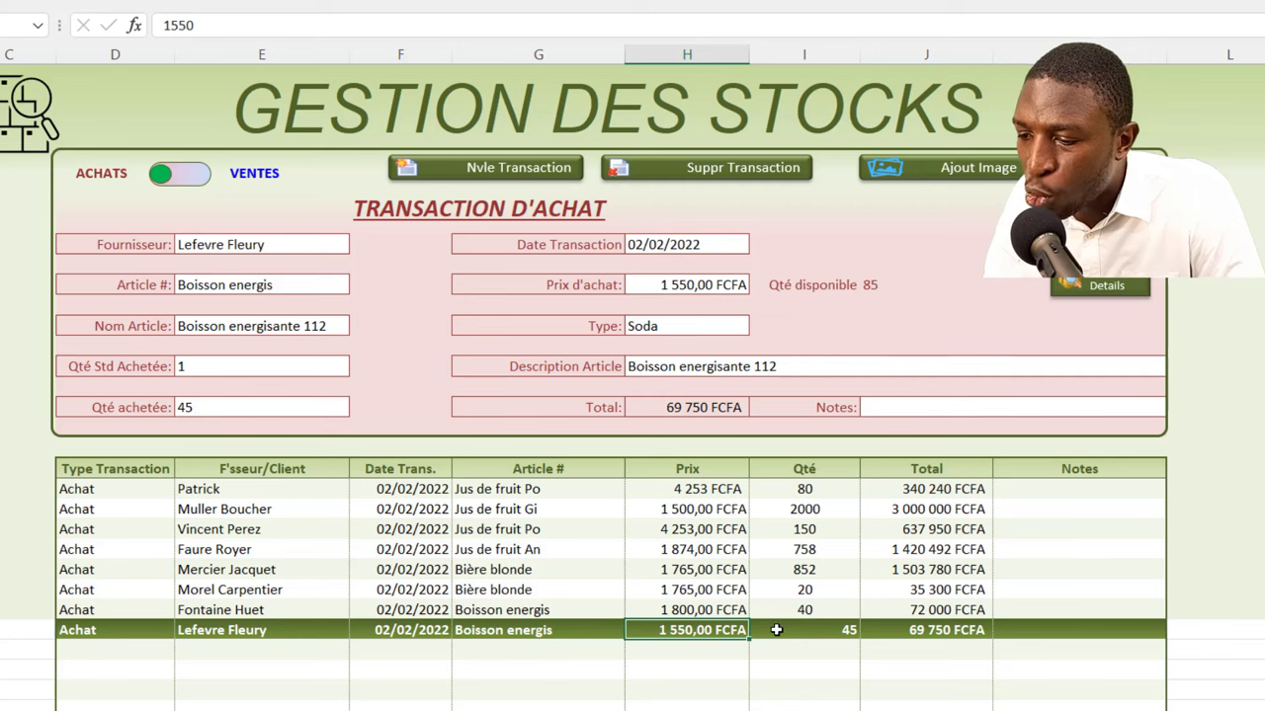
click(208, 408)
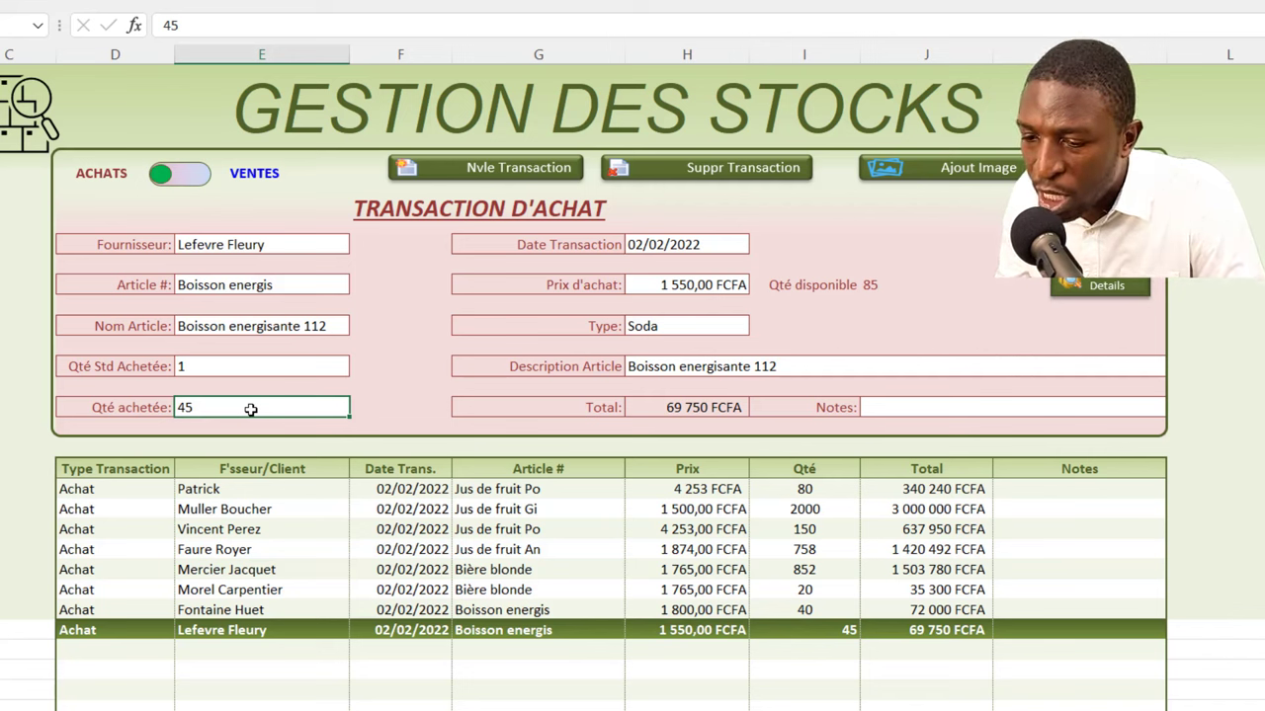
text(55)
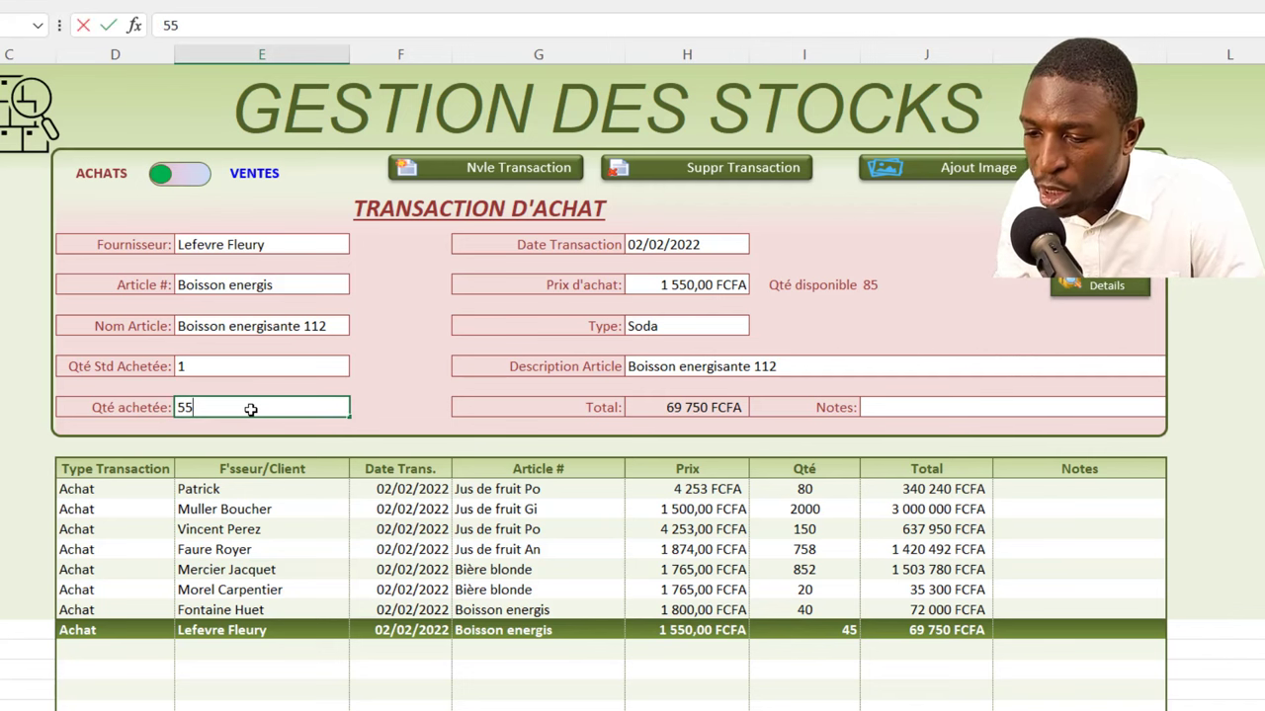
key(Return)
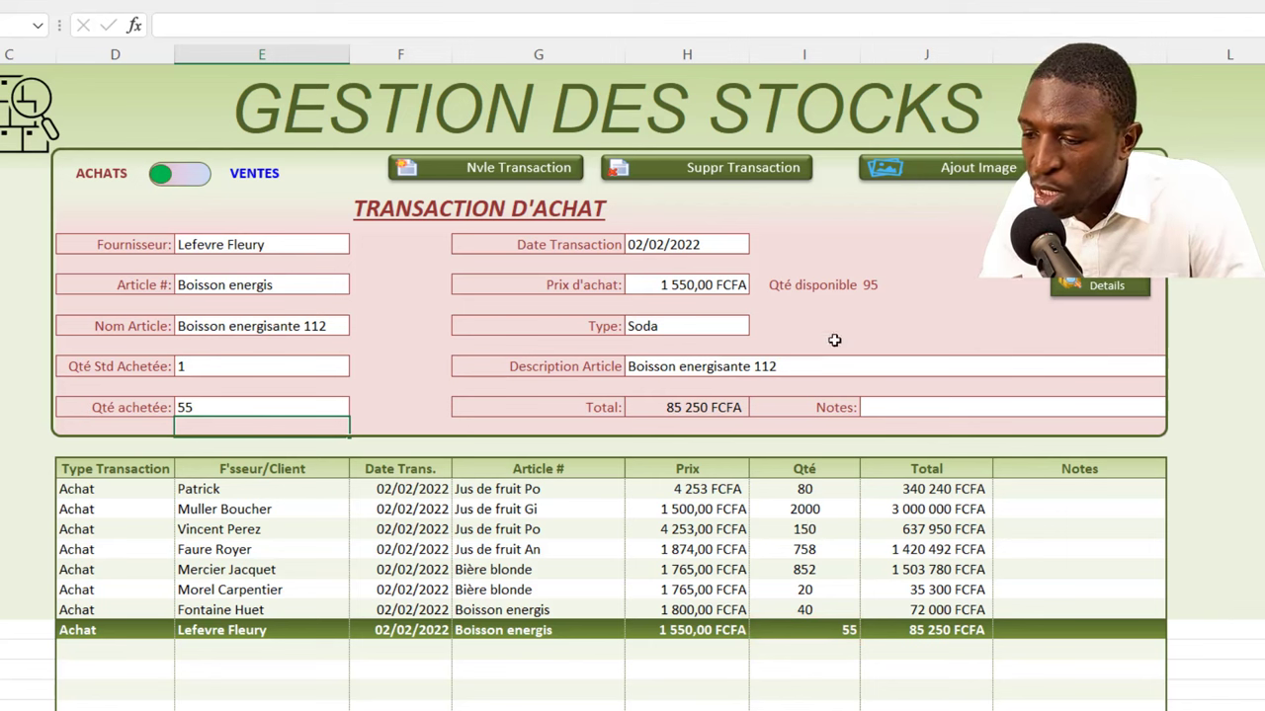
click(874, 284)
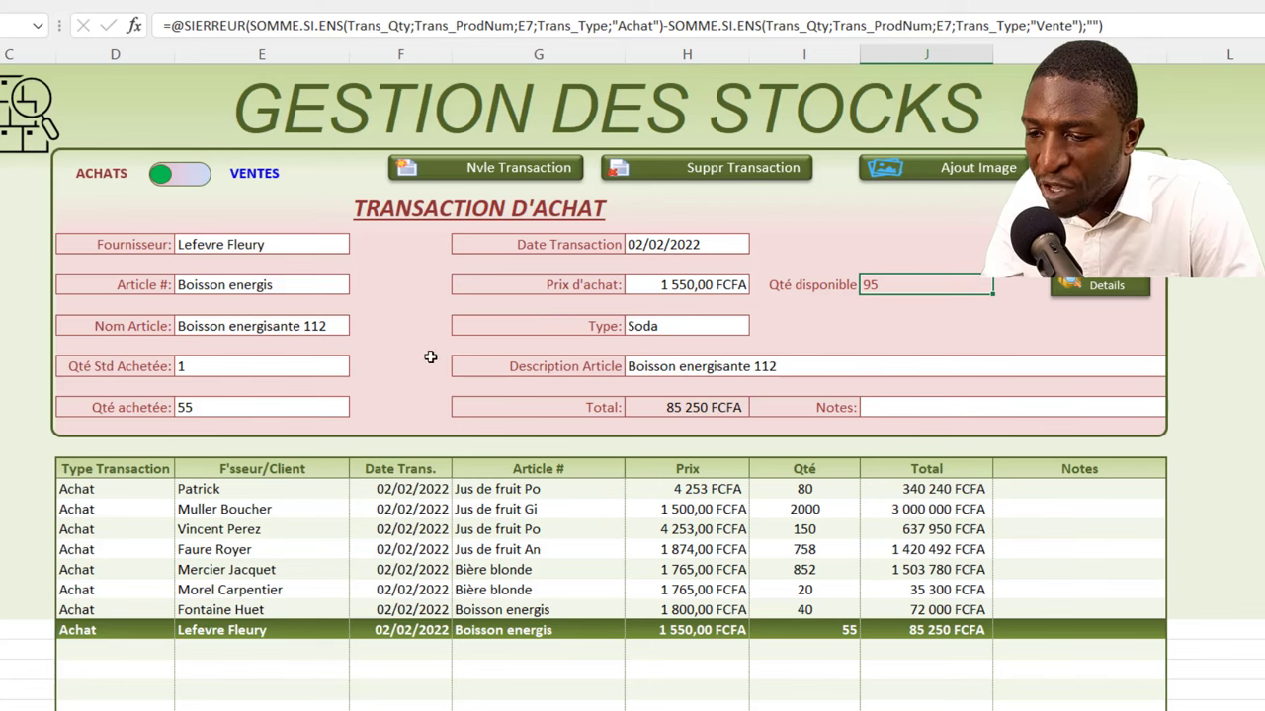
Begin a new sale with a customer chosen and Boisson energisante 112 at 1 550,00 FCFA
click(512, 167)
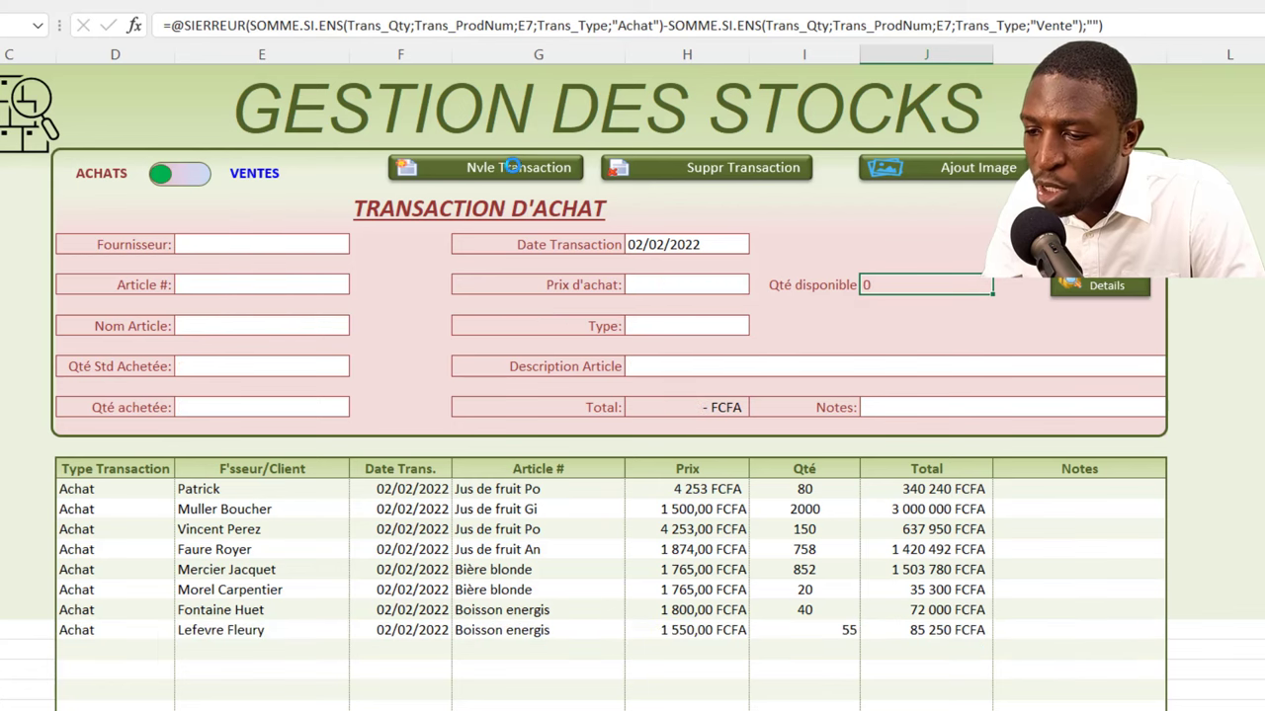
click(205, 175)
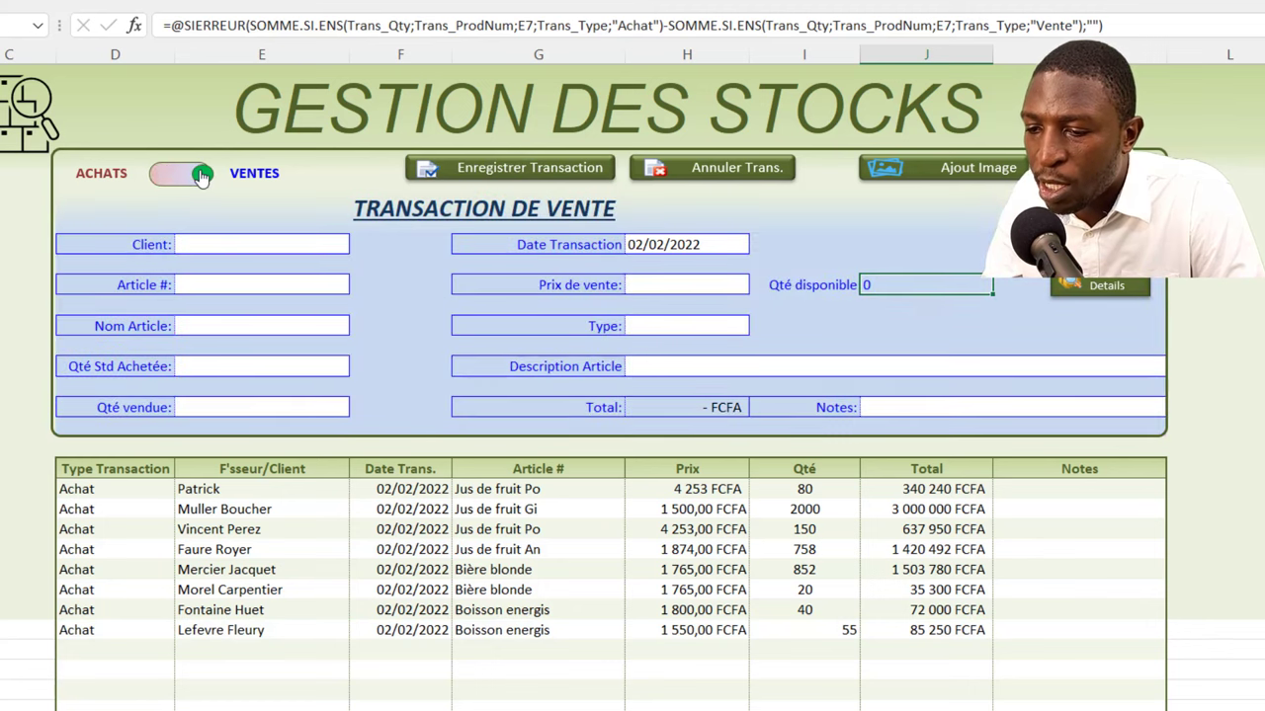
click(248, 247)
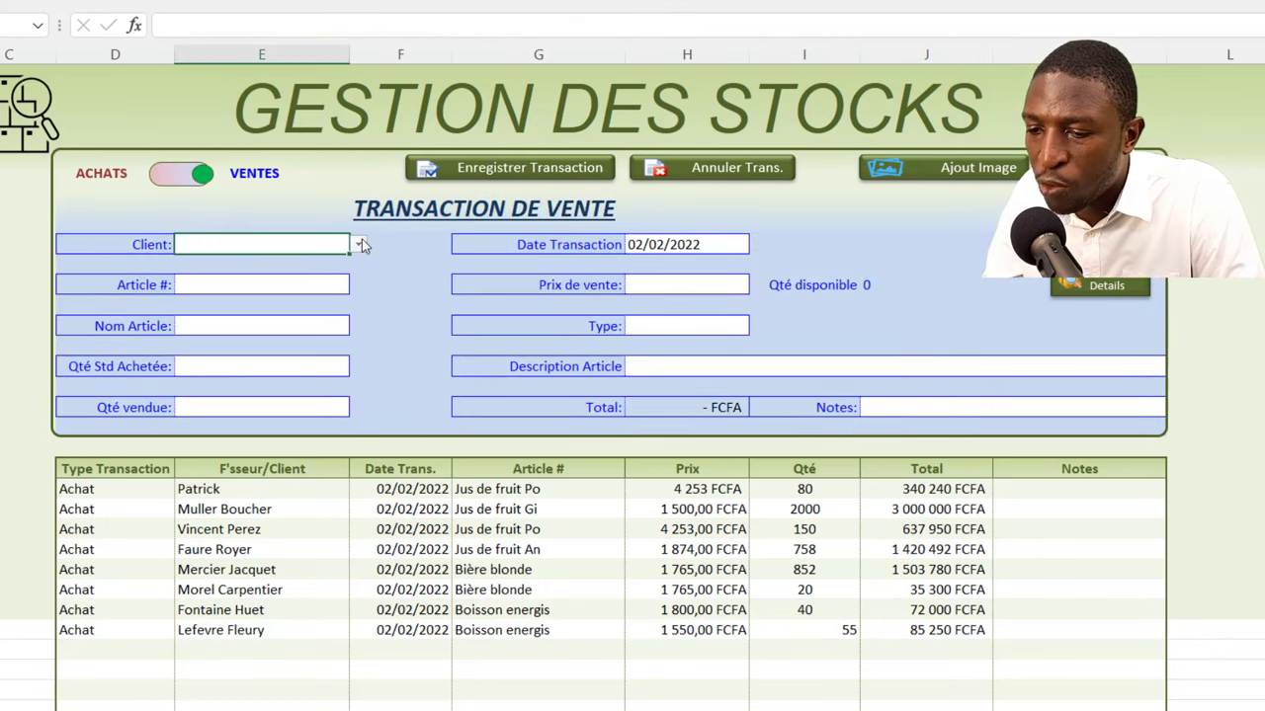
click(358, 244)
click(269, 301)
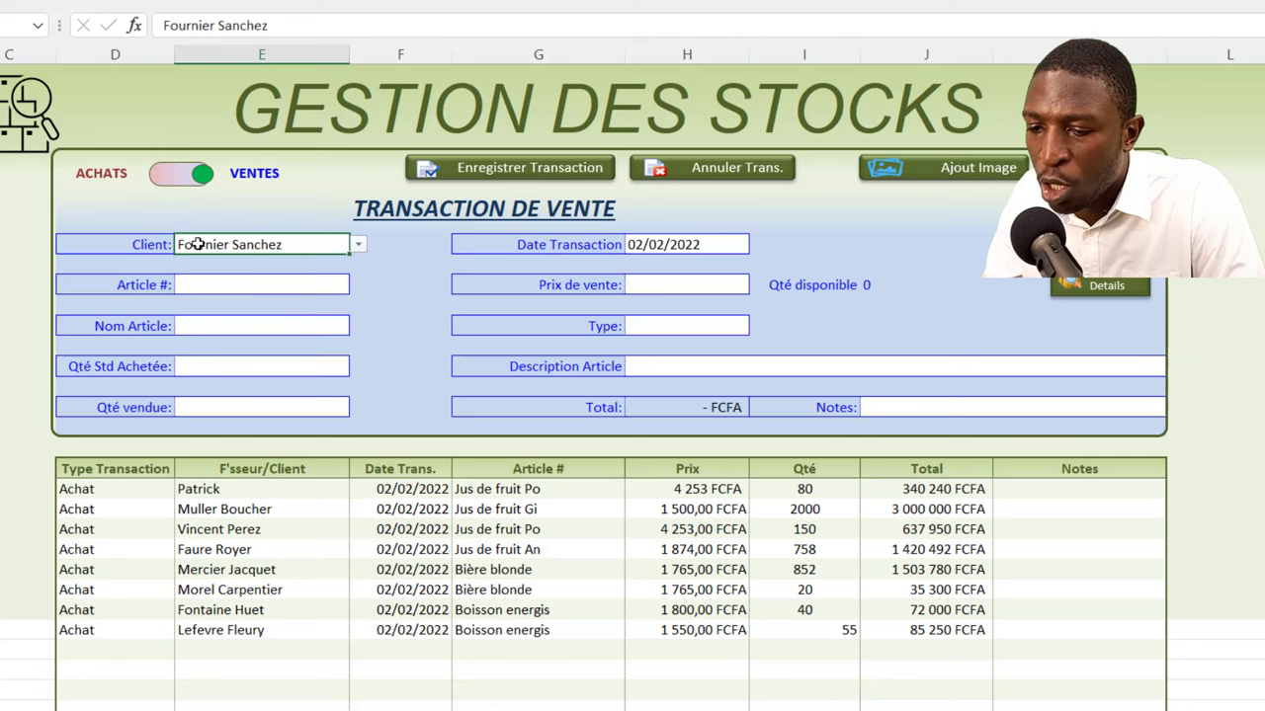
click(259, 284)
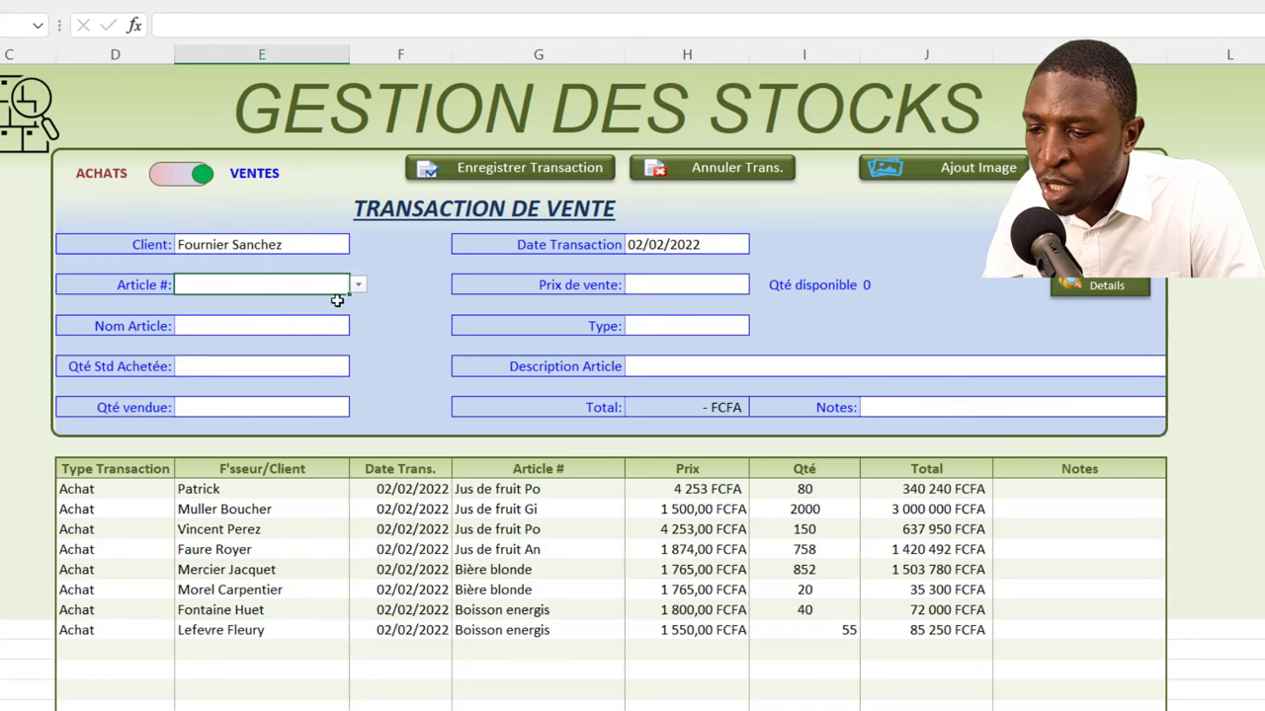
click(359, 284)
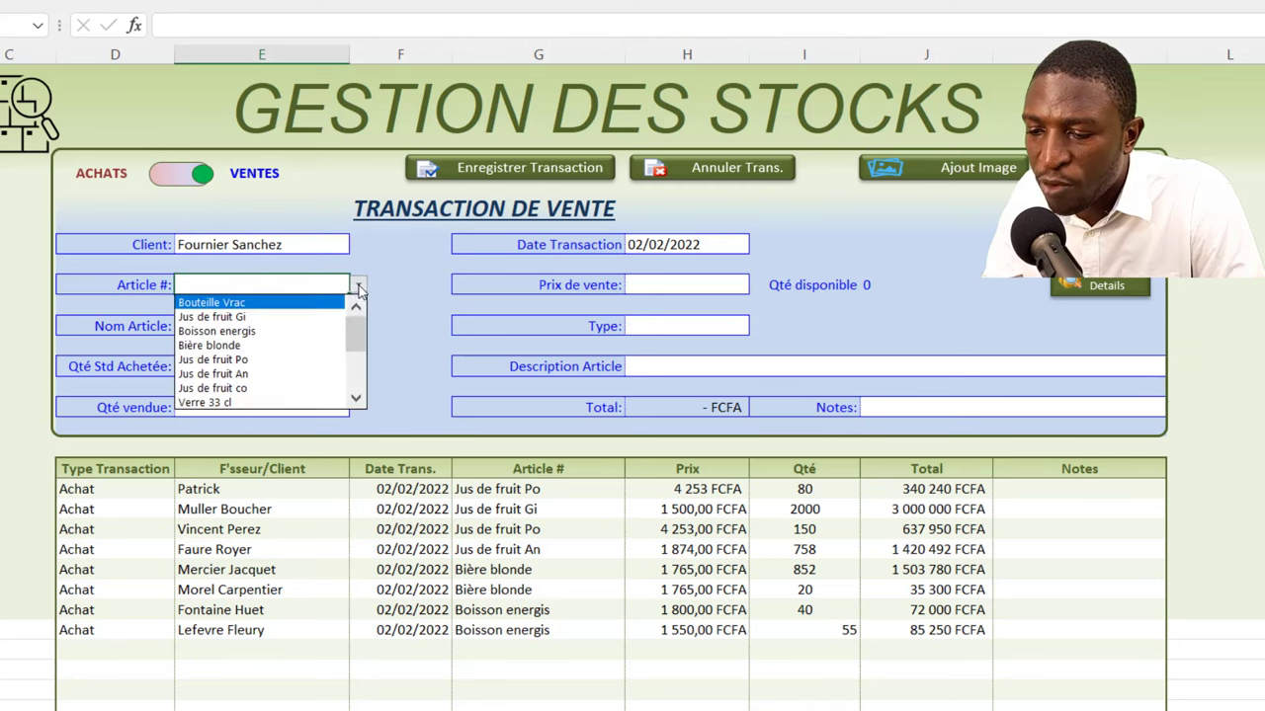
click(282, 328)
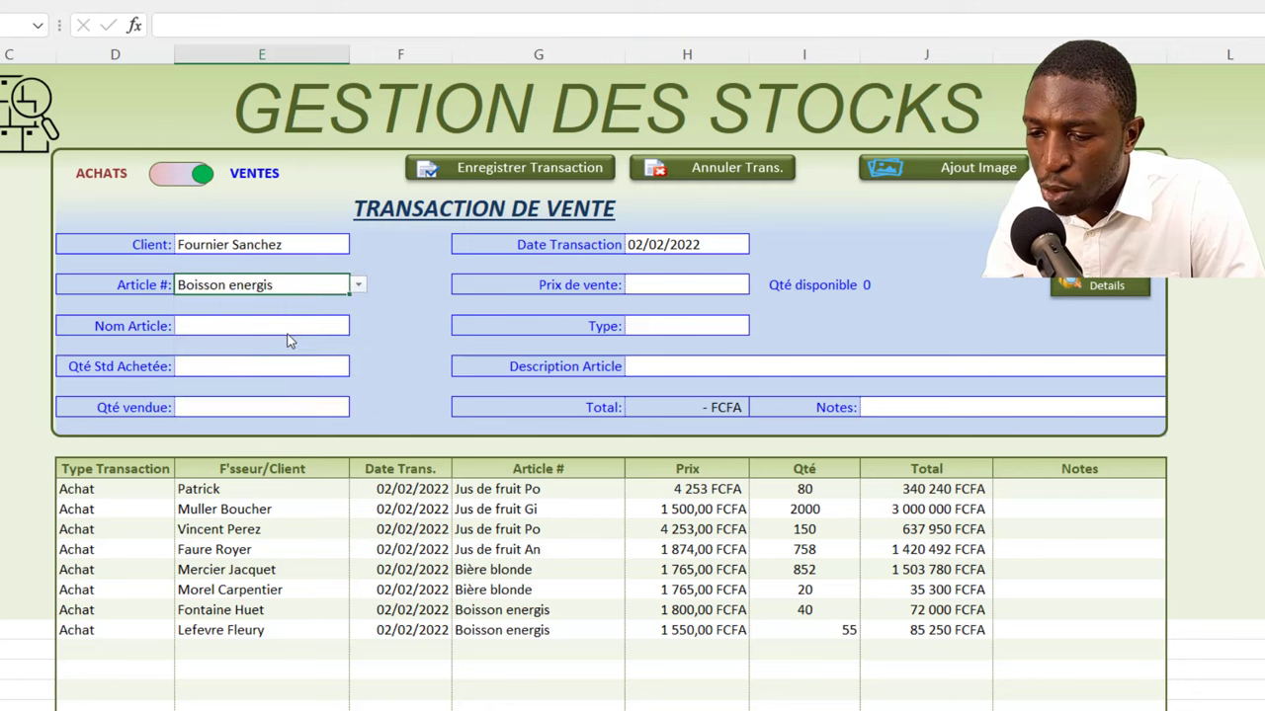
click(255, 404)
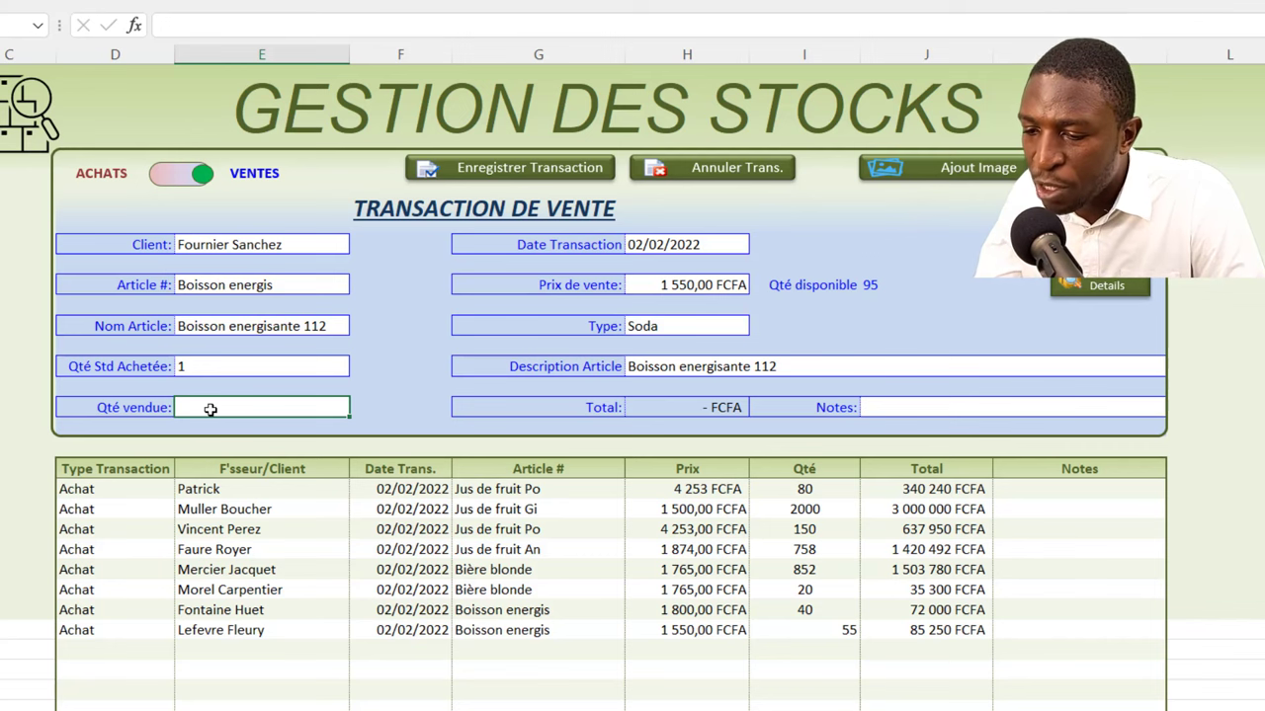
Sell 10 Boisson energis at 1 850 FCFA each and save the 18 500 FCFA Vente row
text(10)
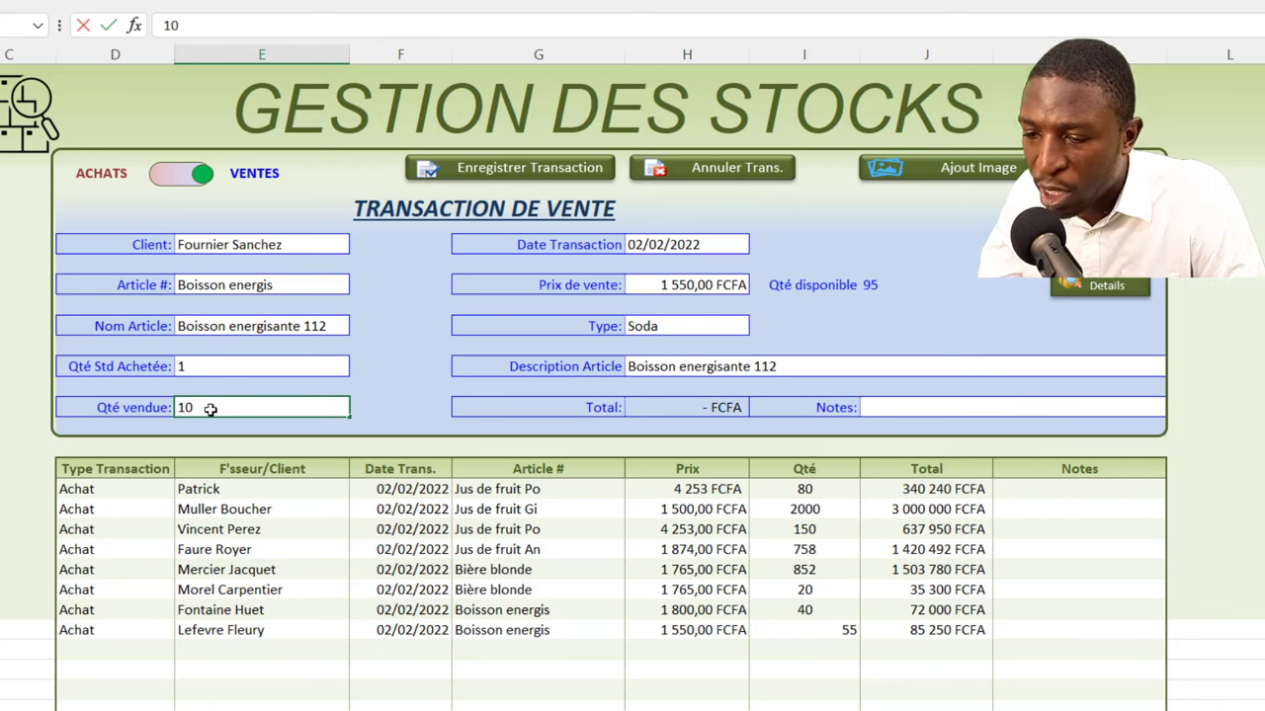
key(Return)
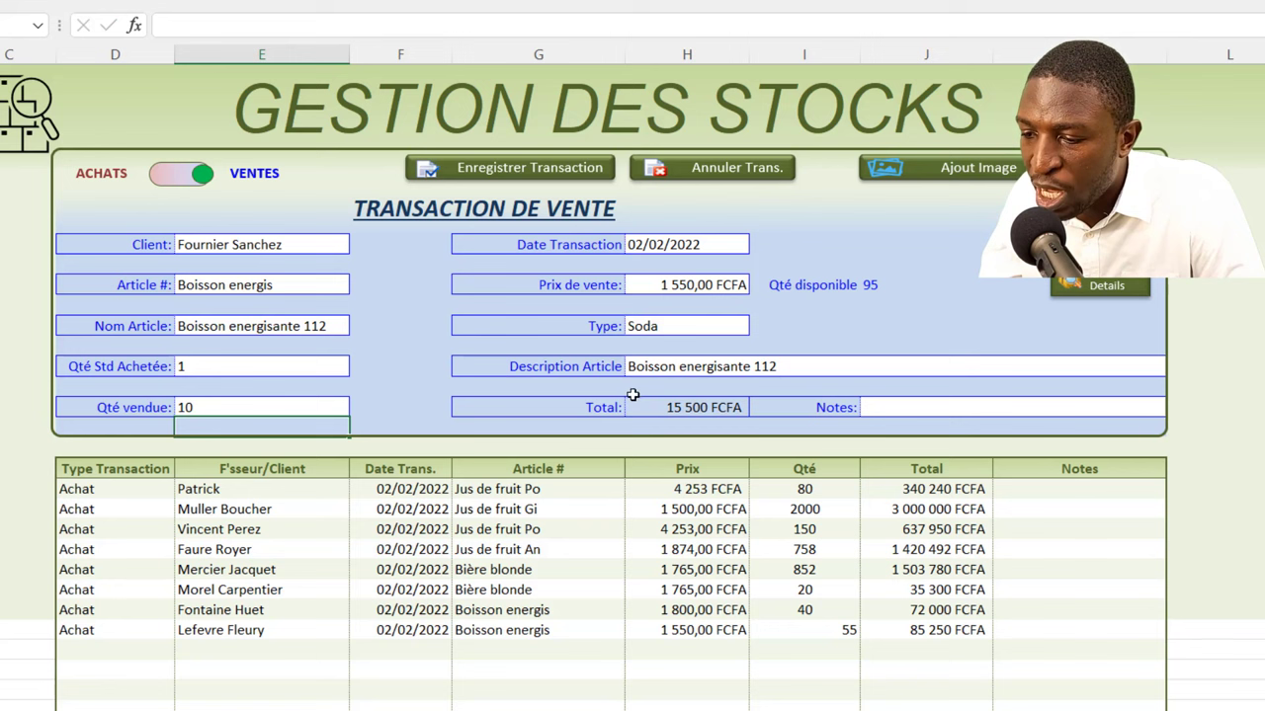
click(674, 283)
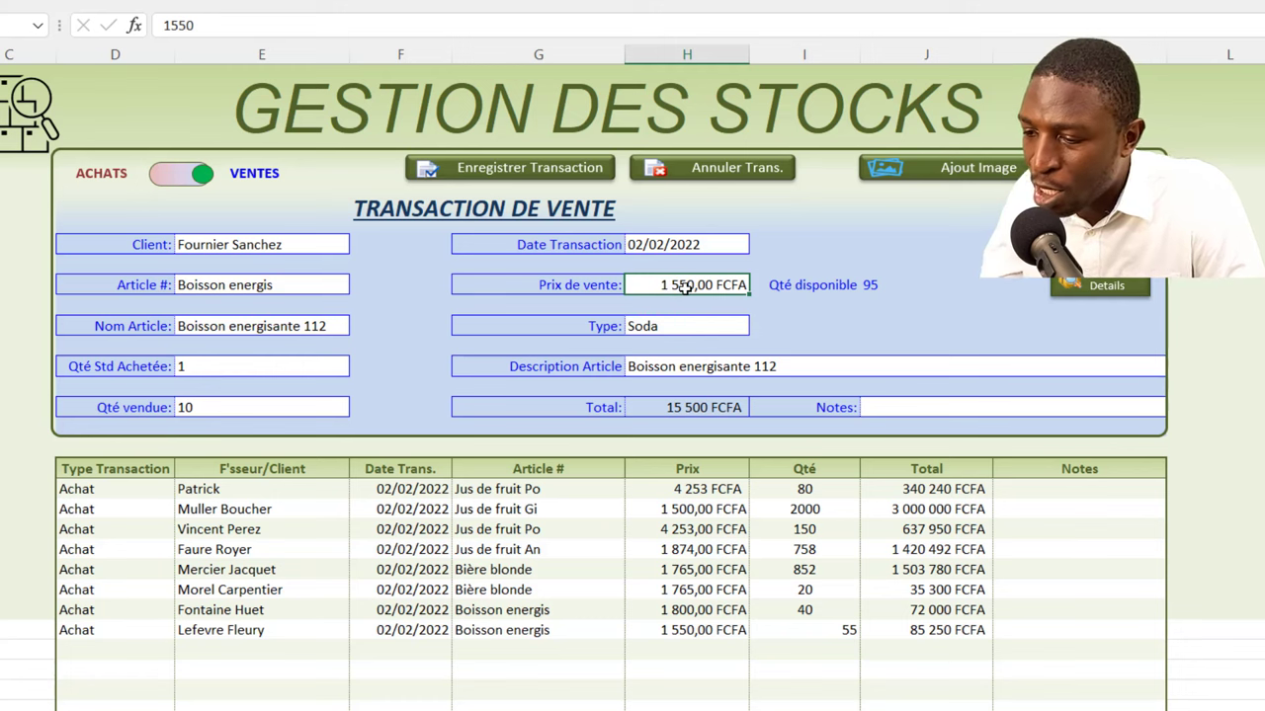
text(1 850)
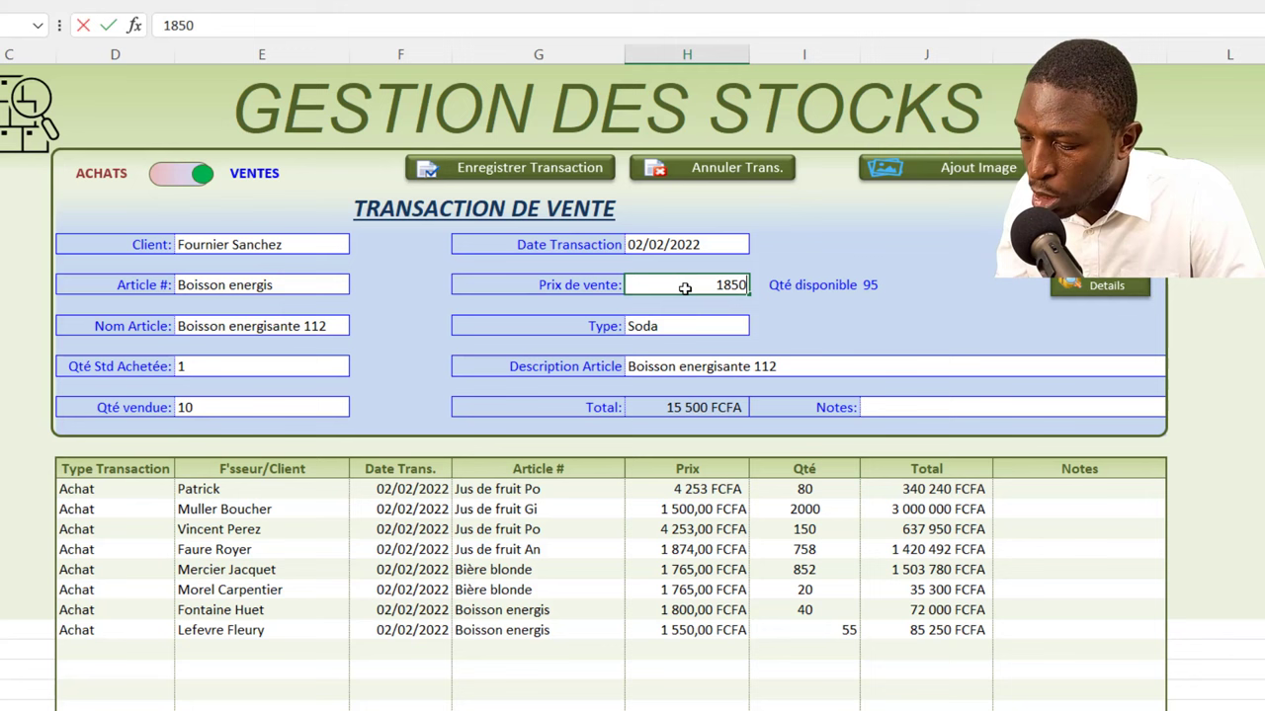
key(Return)
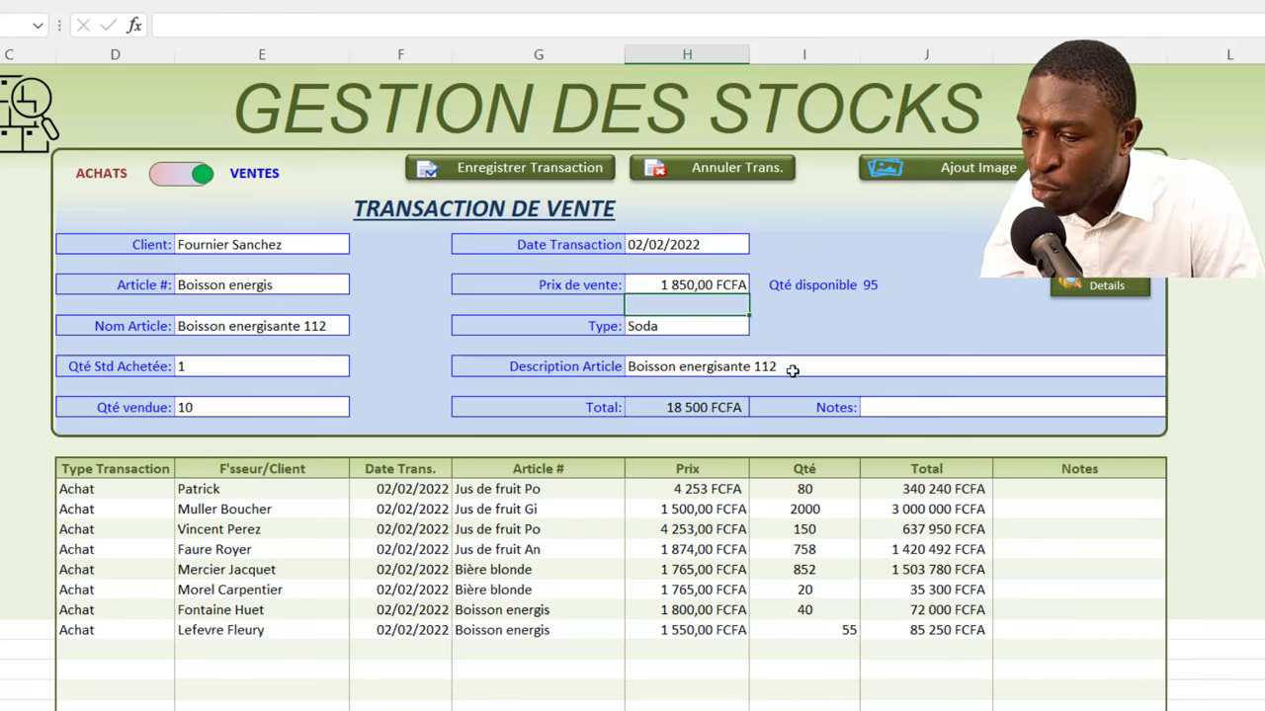
click(514, 170)
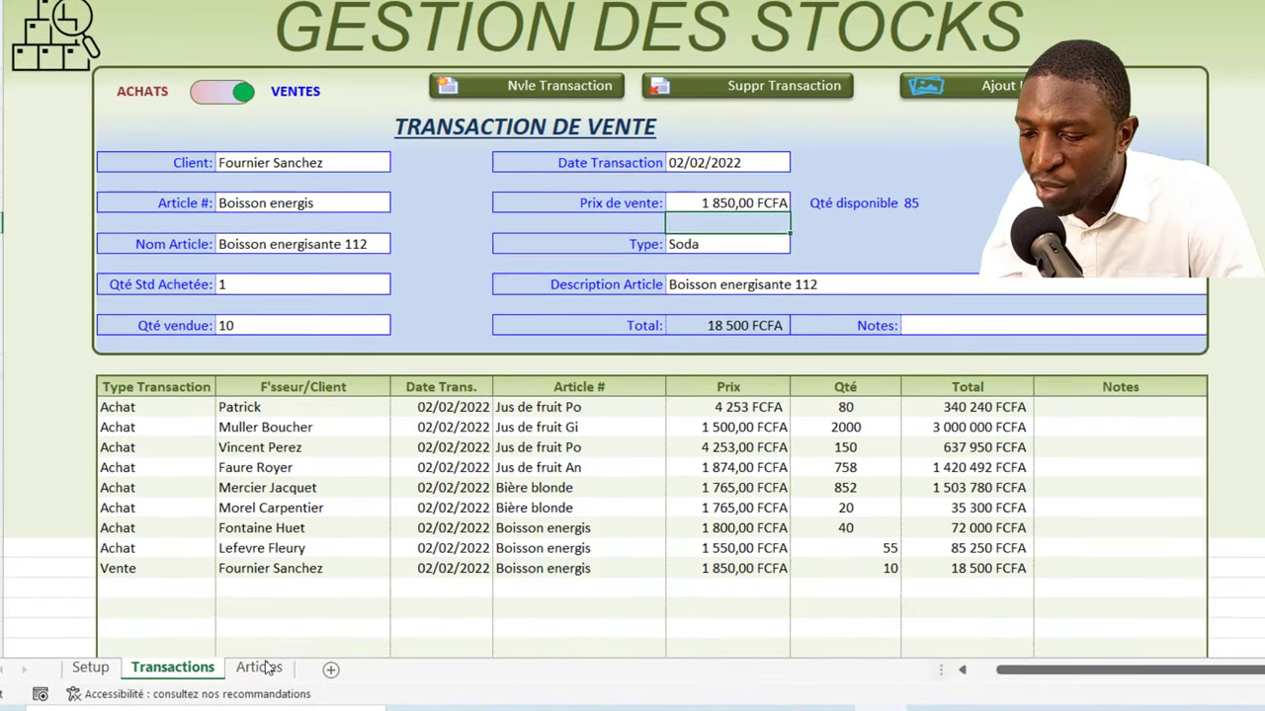
Attach the Jus bottle picture to the Boisson energis article via Ajout Image
click(260, 669)
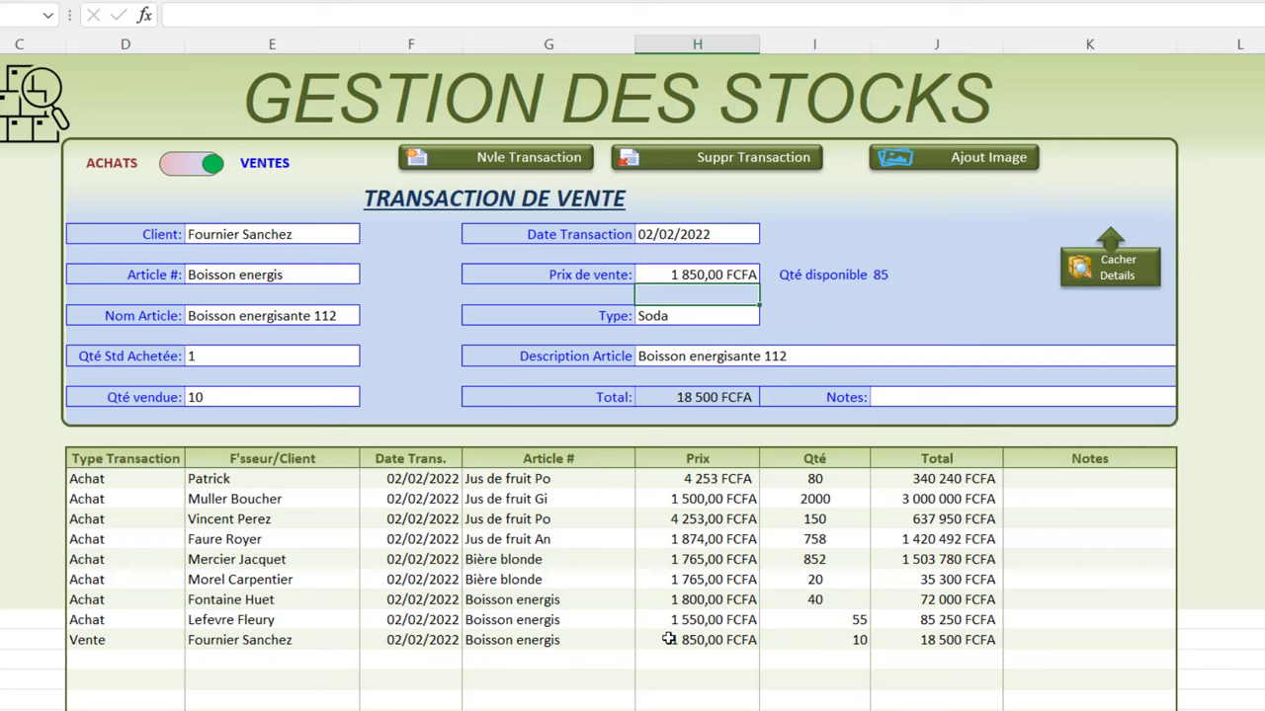
click(506, 643)
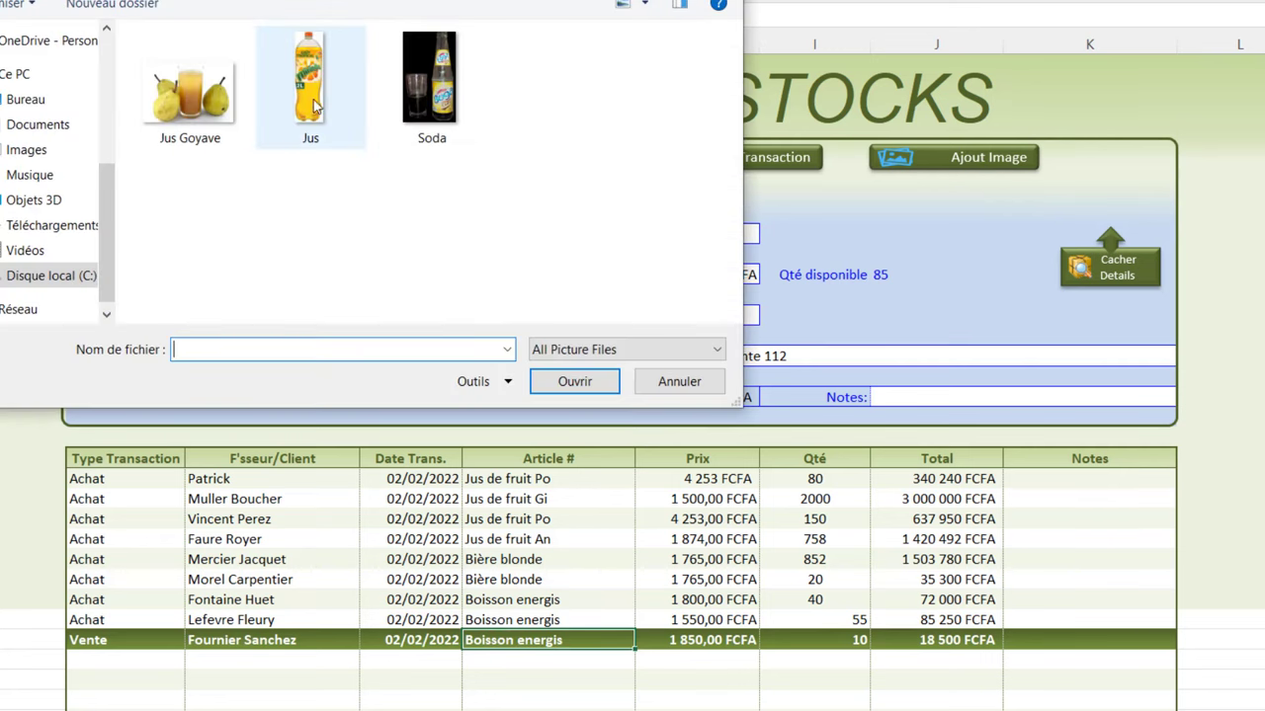
click(302, 85)
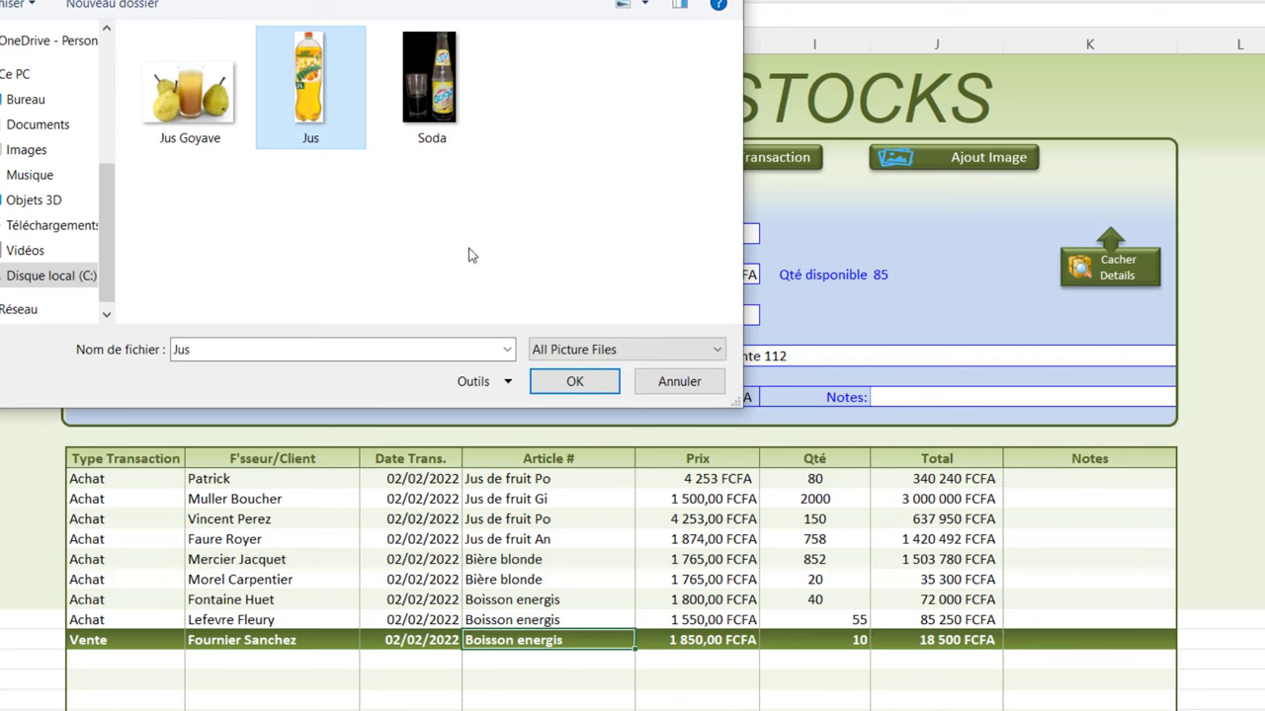
click(583, 380)
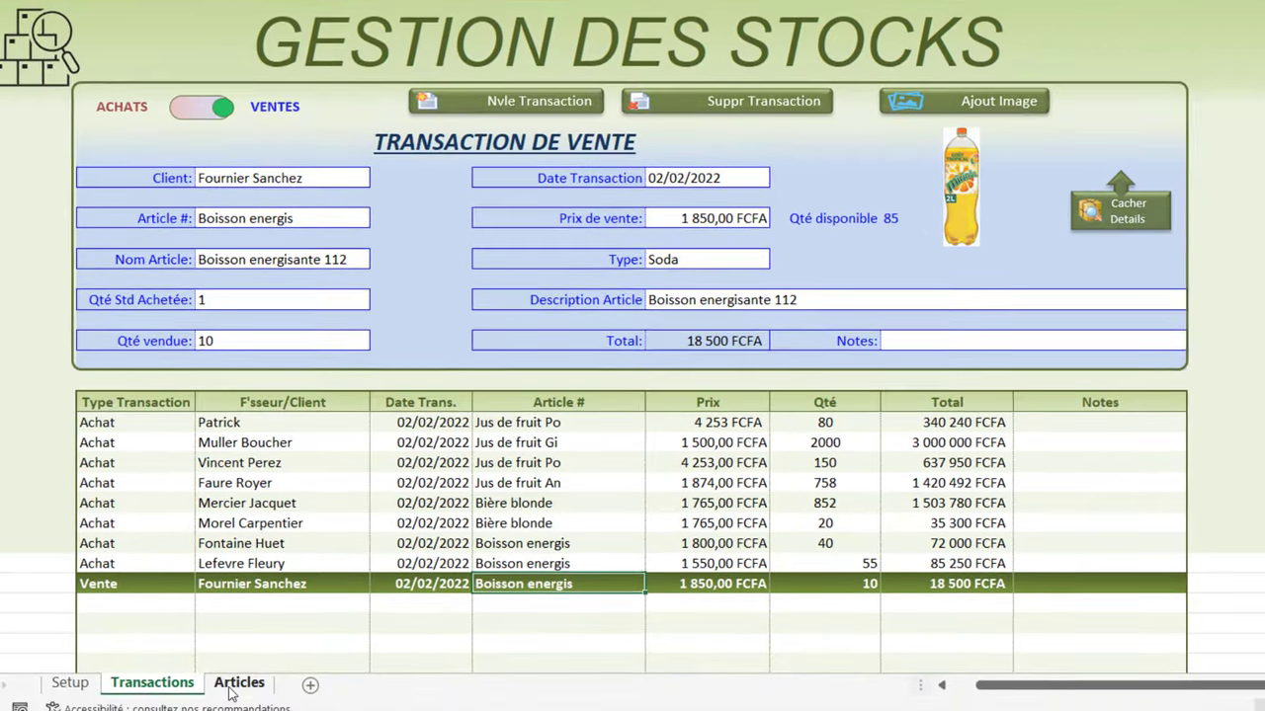
Check Boisson energis's Jus.jpg image path on Articles, then load the 20-unit Bière blonde purchase
click(237, 685)
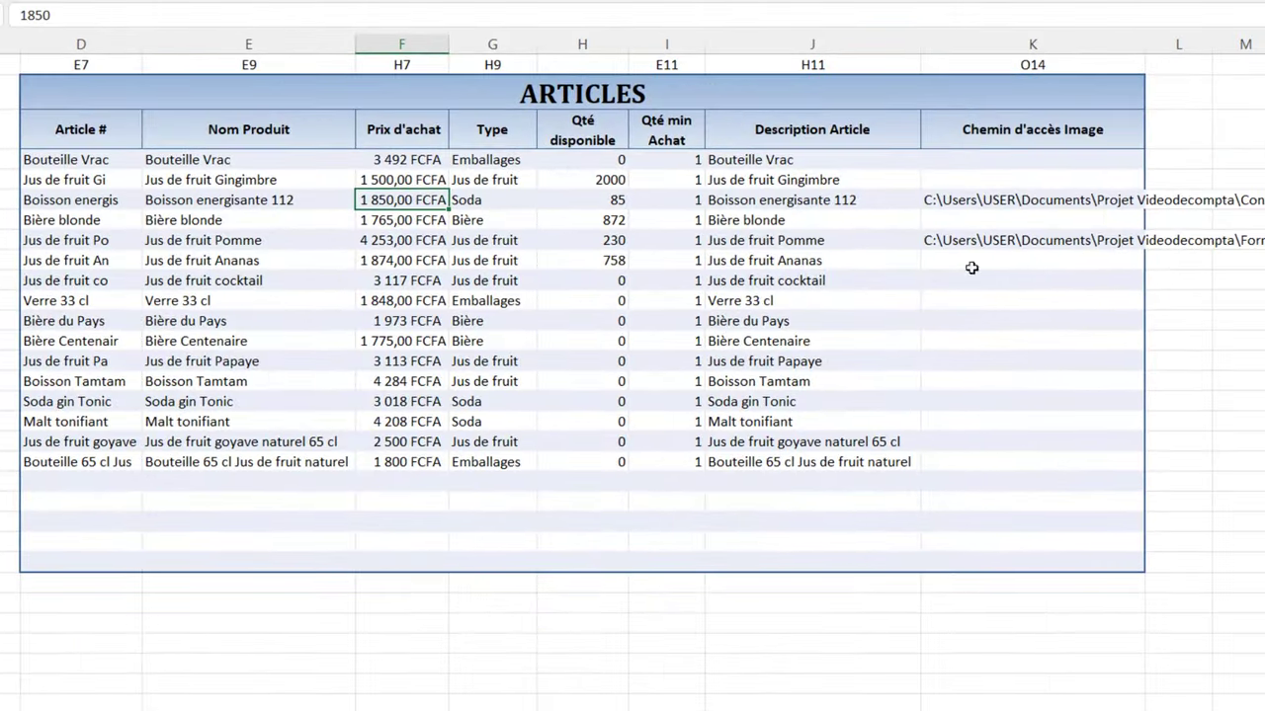
click(970, 200)
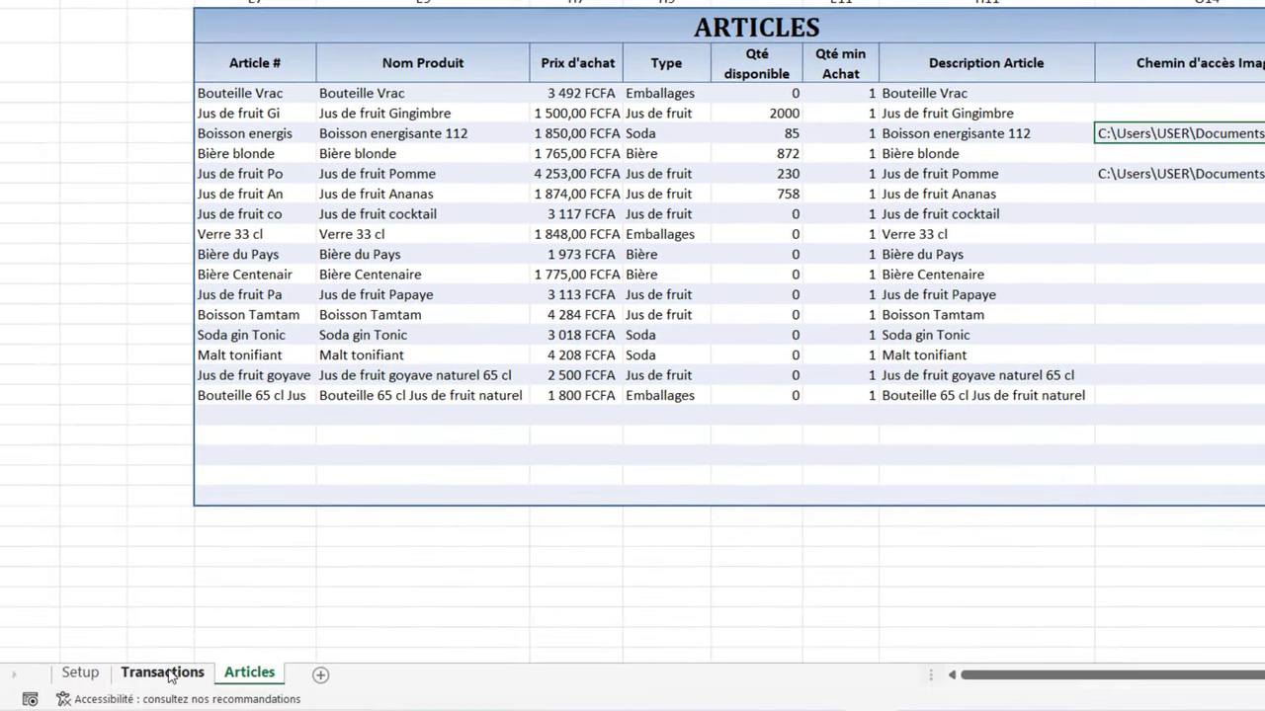
click(170, 675)
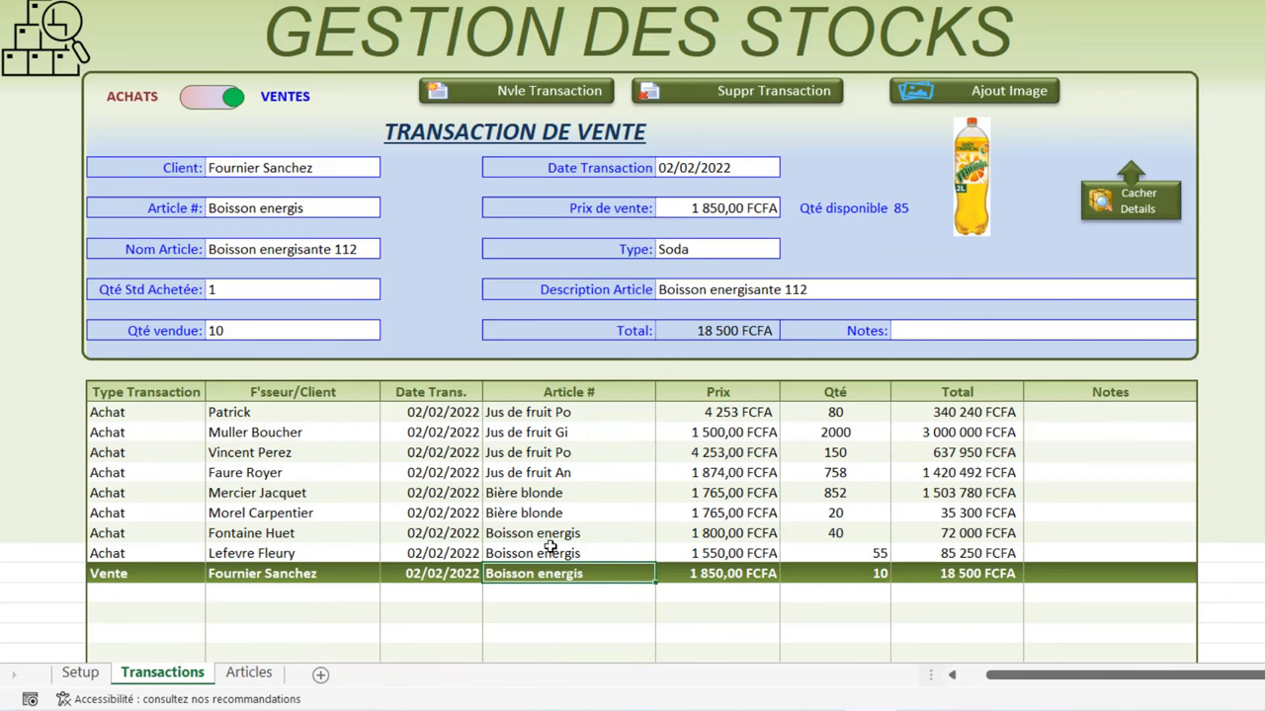
click(495, 513)
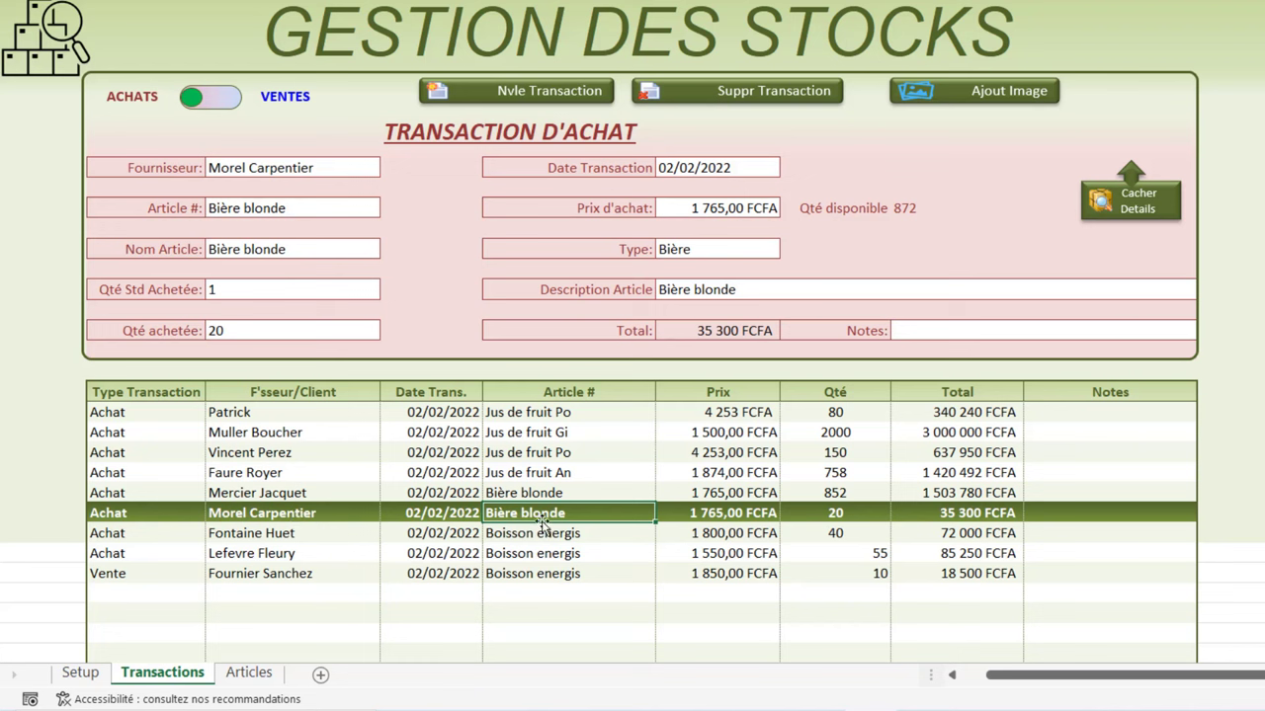
Delete the loaded 20-unit Bière blonde transaction with Suppr Transaction, confirming Oui
click(739, 93)
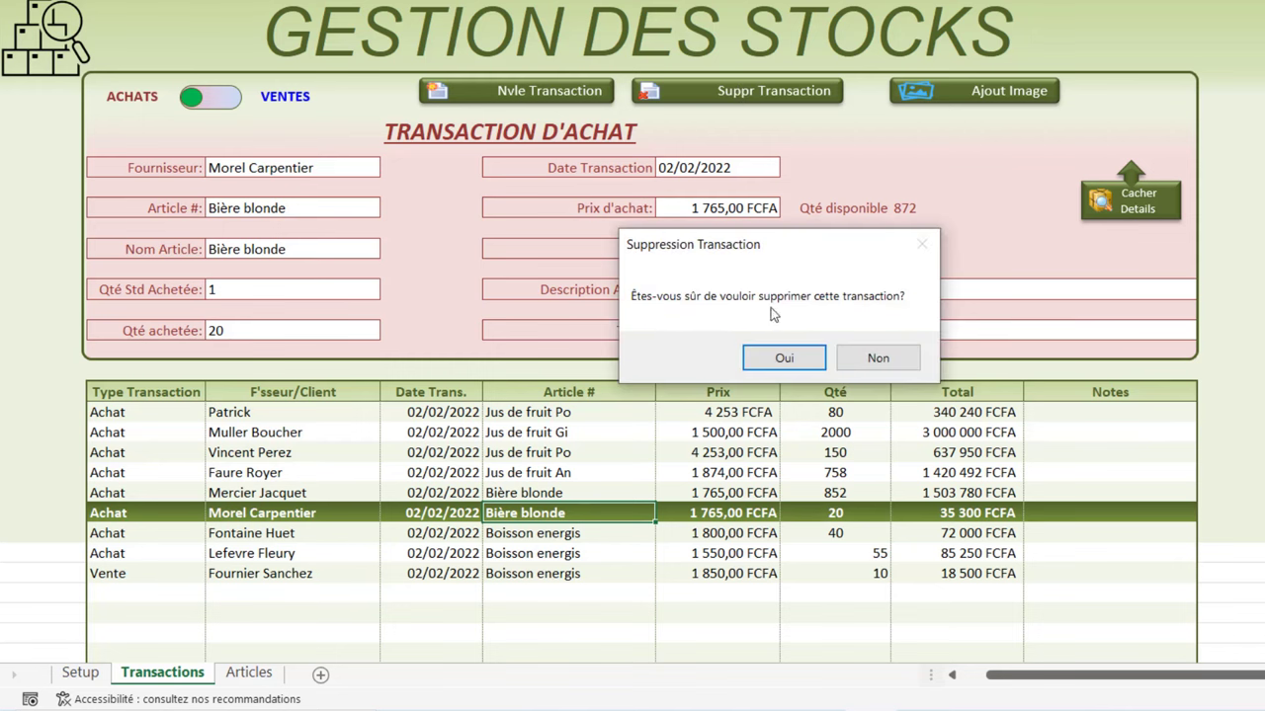
click(800, 364)
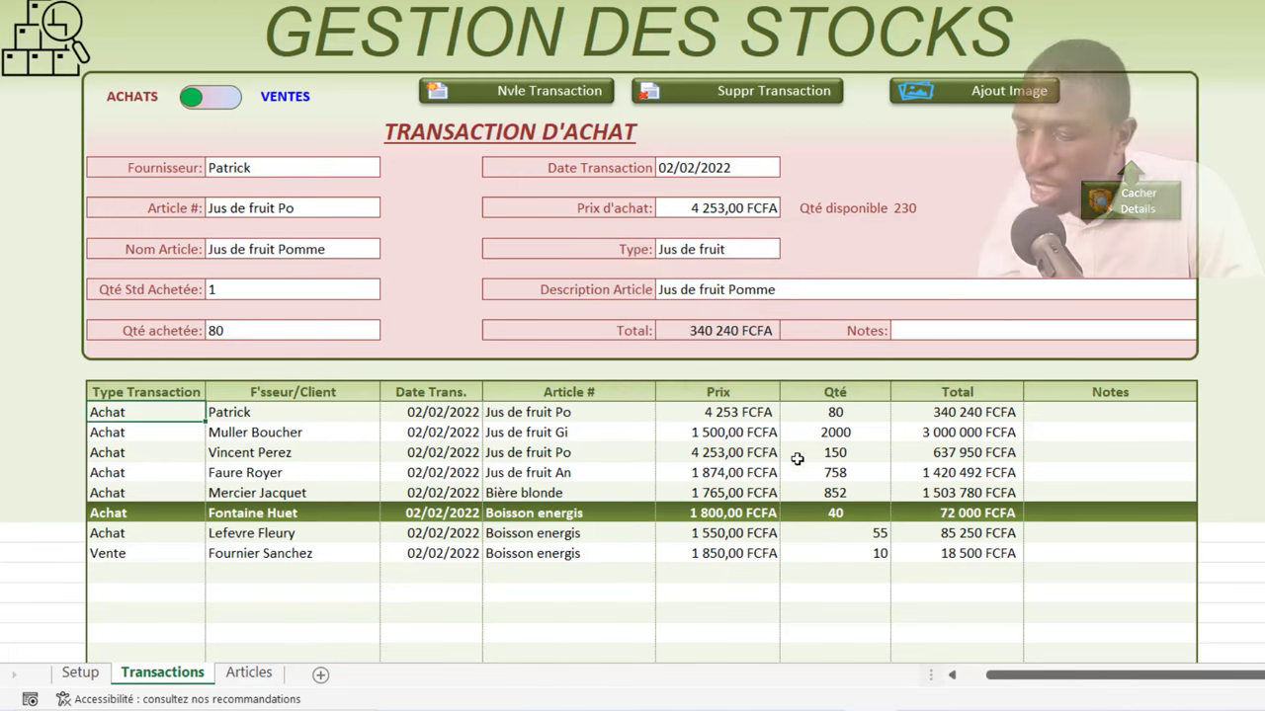